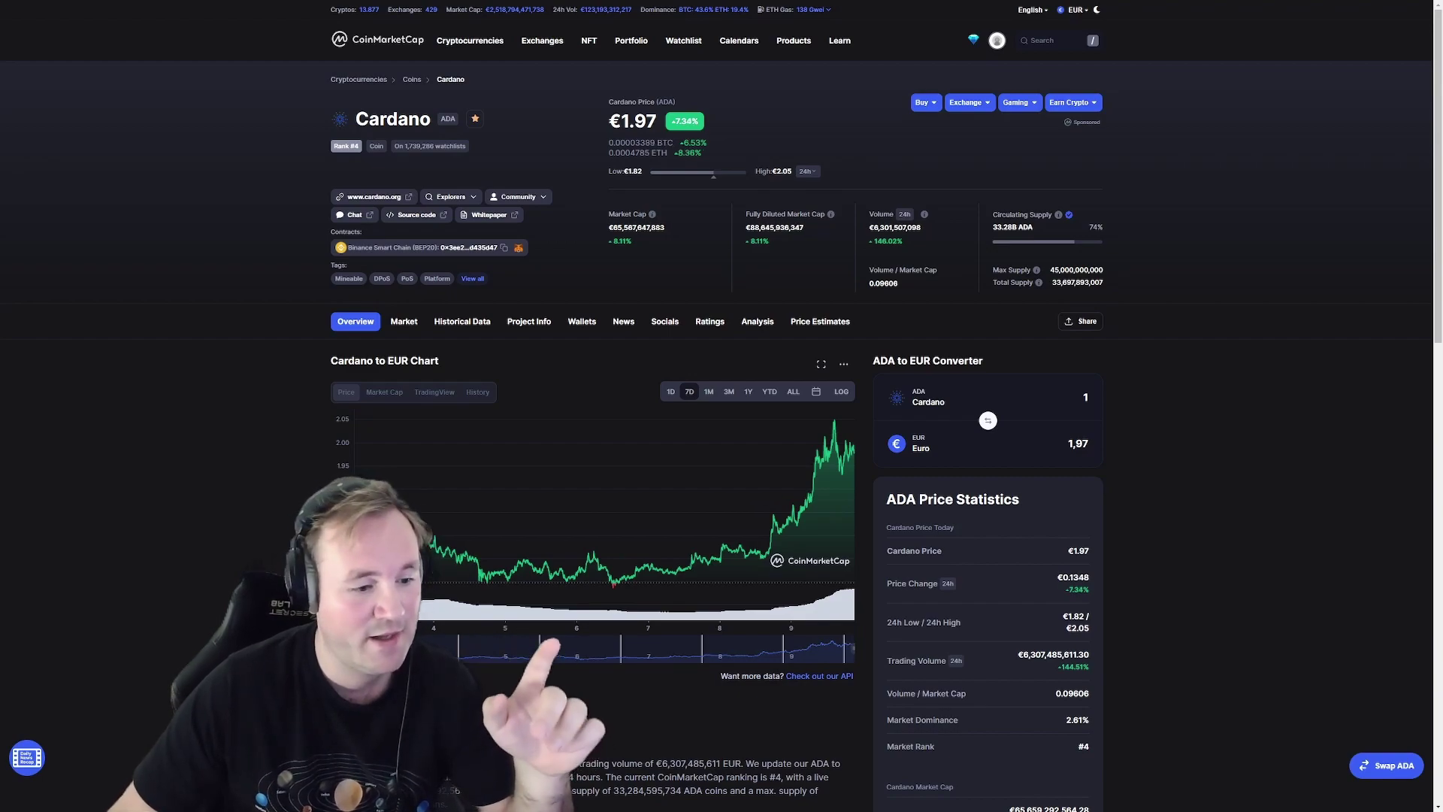
Step: View Cardano's price chart over the 1M range, then switch back to 7D
{"action": "left_click", "coordinate": [708, 392]}
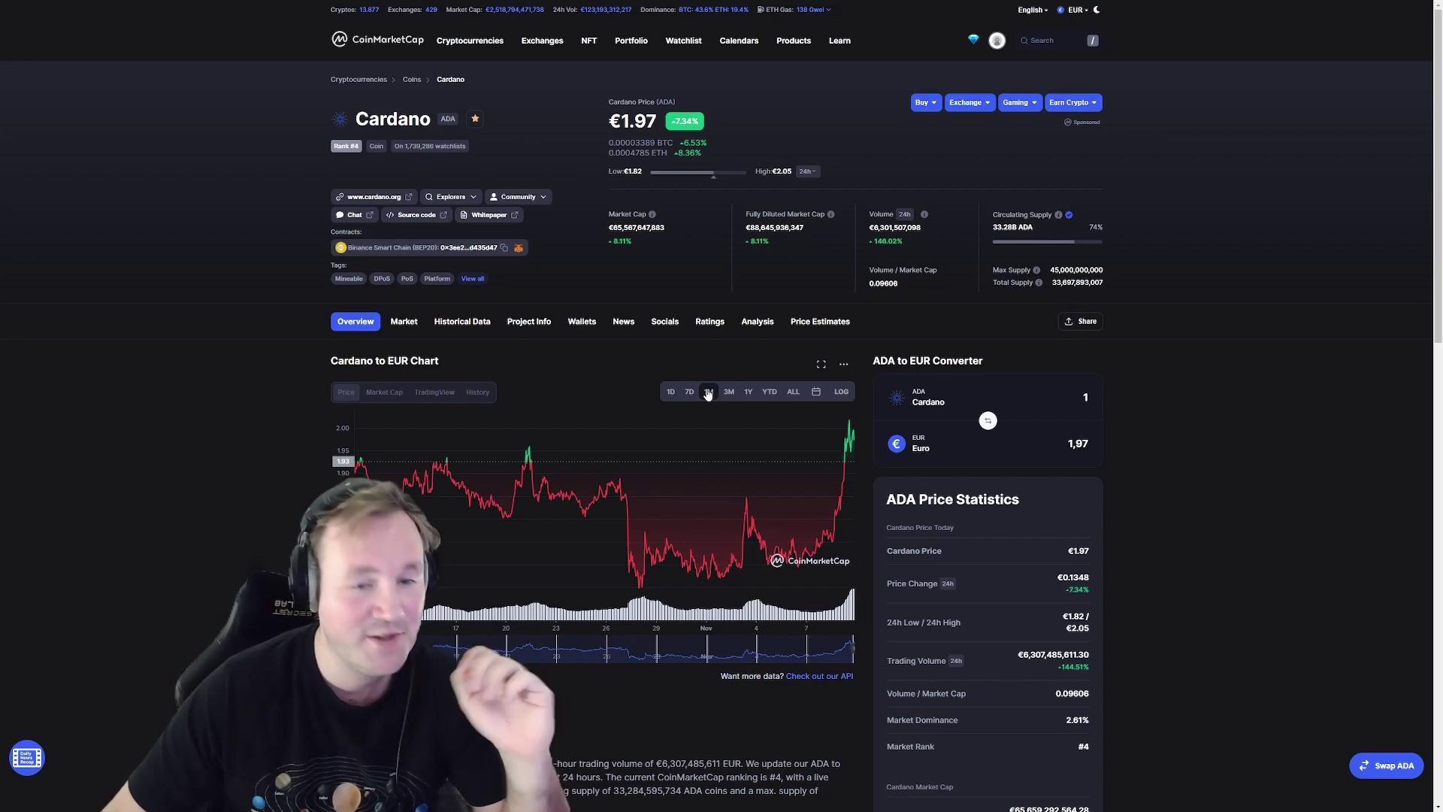
{"action": "left_click", "coordinate": [690, 391]}
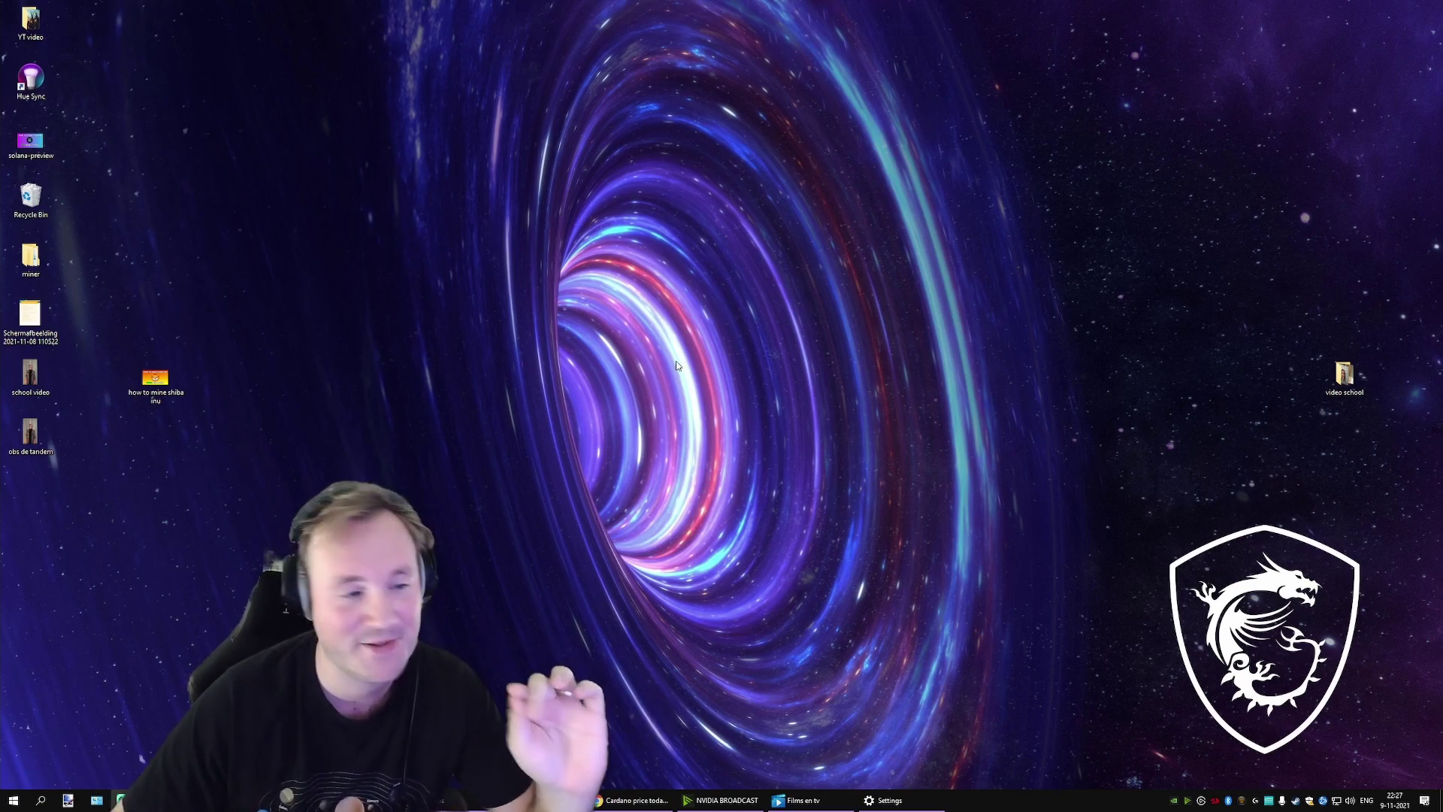
Step: Make a new desktop folder via New > Folder and name it 'miner booya'
{"action": "right_click", "coordinate": [434, 352]}
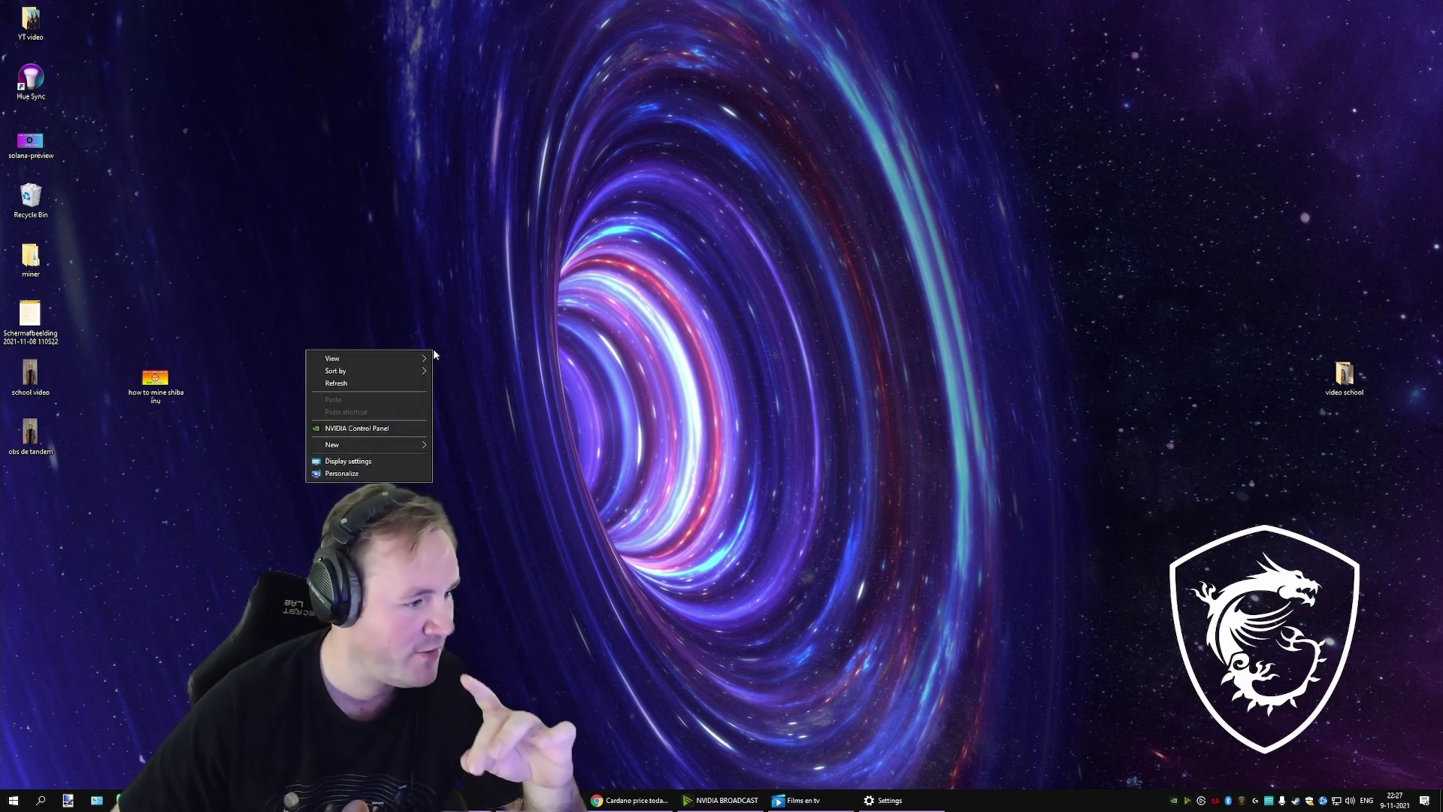
{"action": "mouse_move", "coordinate": [409, 445]}
{"action": "left_click", "coordinate": [471, 445]}
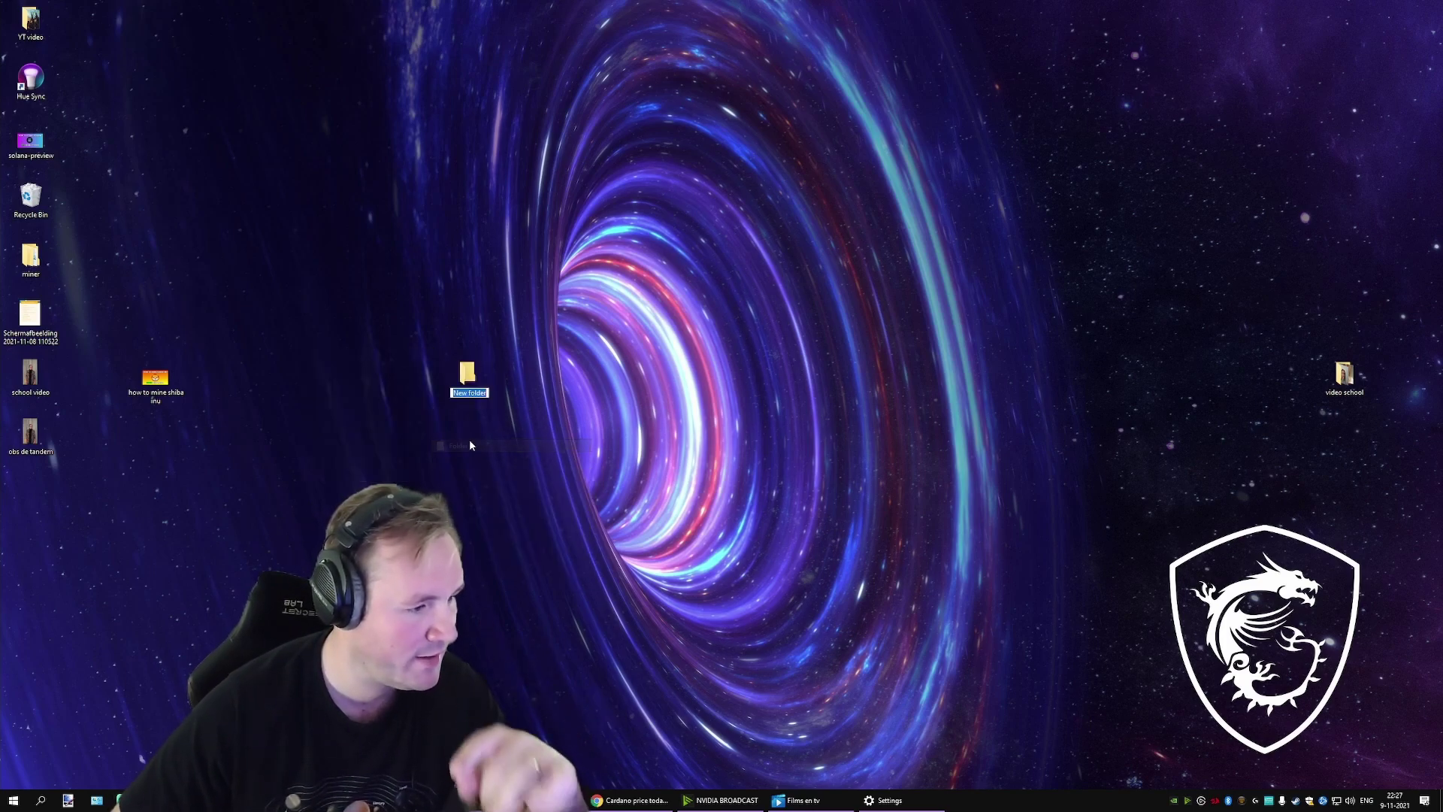
{"action": "type", "text": "miner"}
{"action": "key", "text": "Return"}
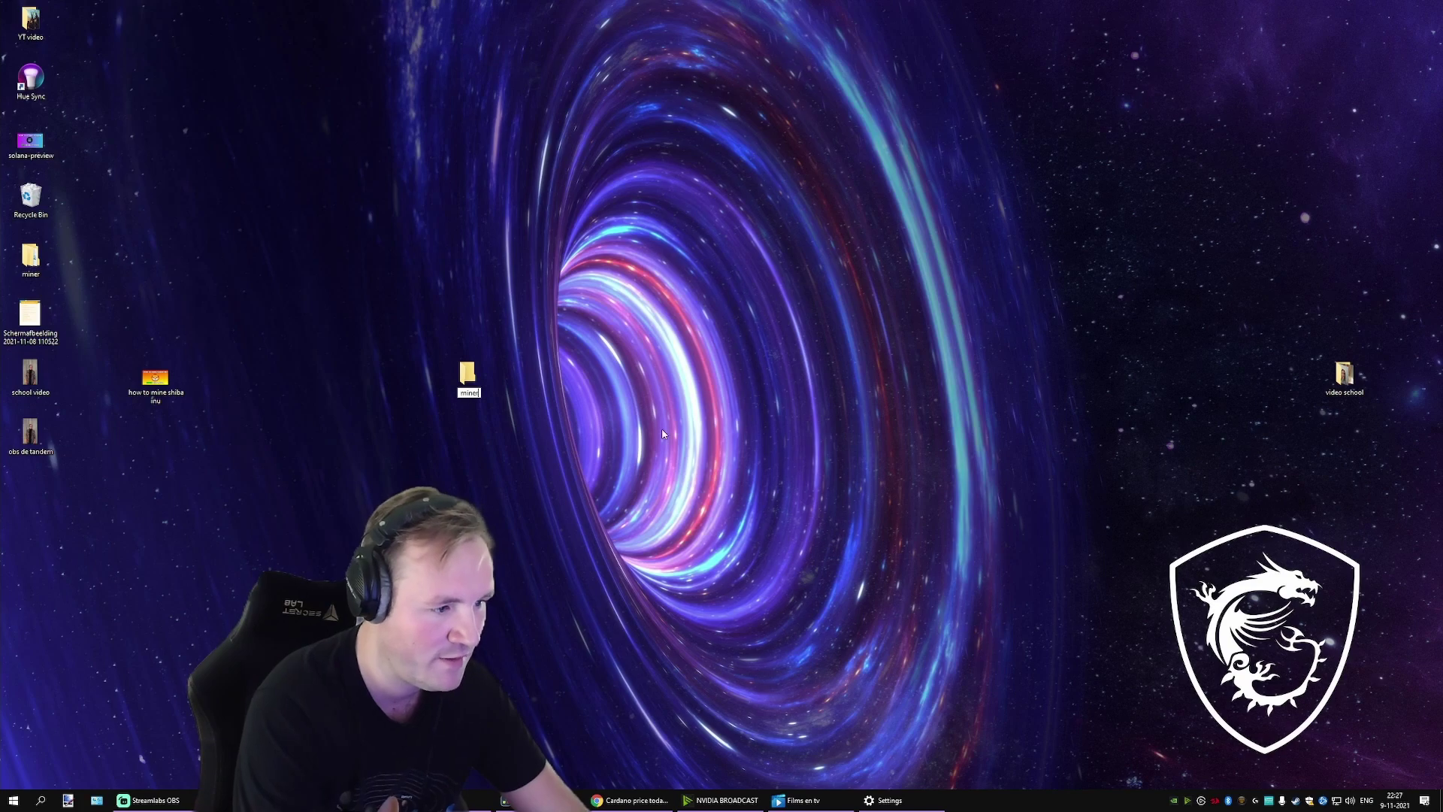
{"action": "type", "text": "booya"}
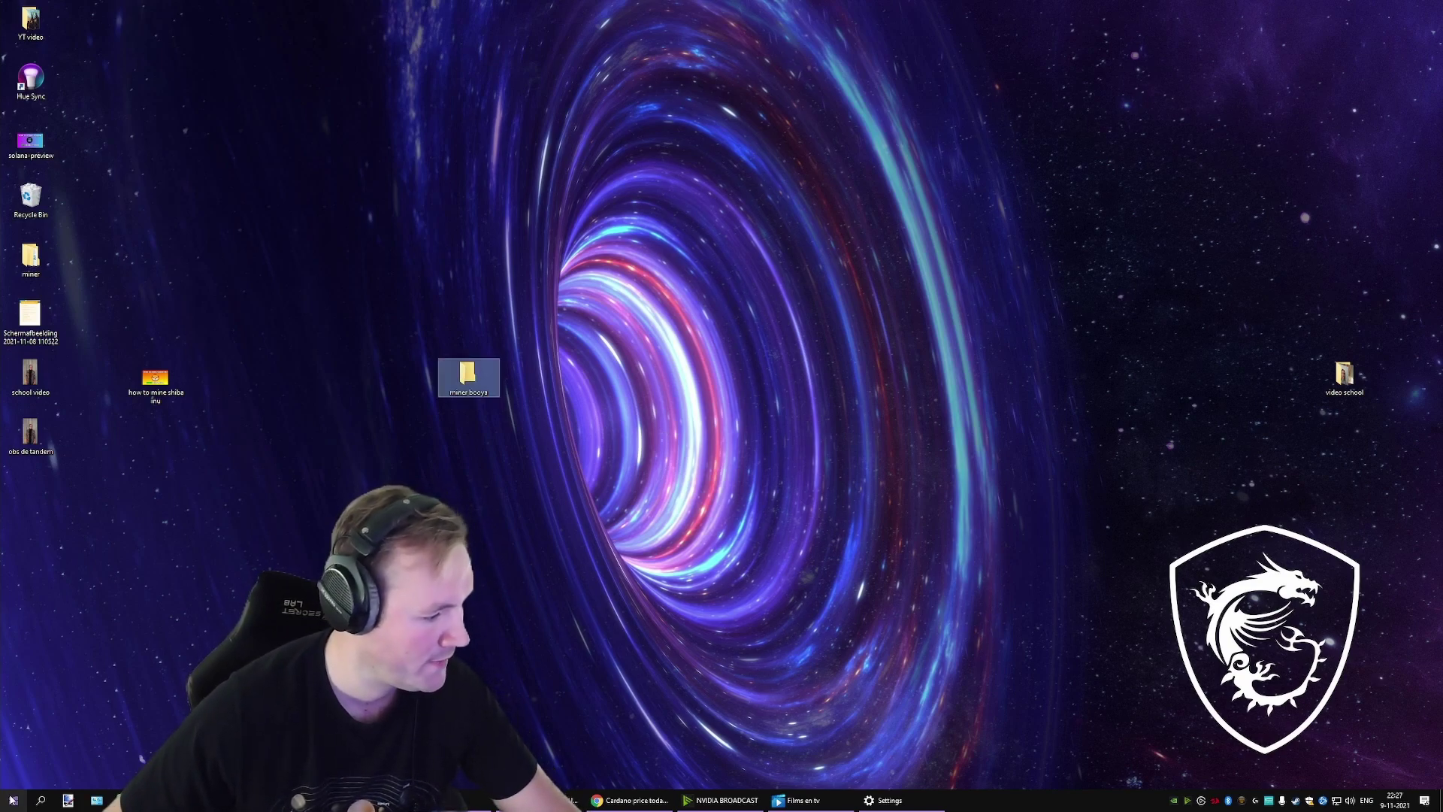
{"action": "left_click", "coordinate": [13, 800]}
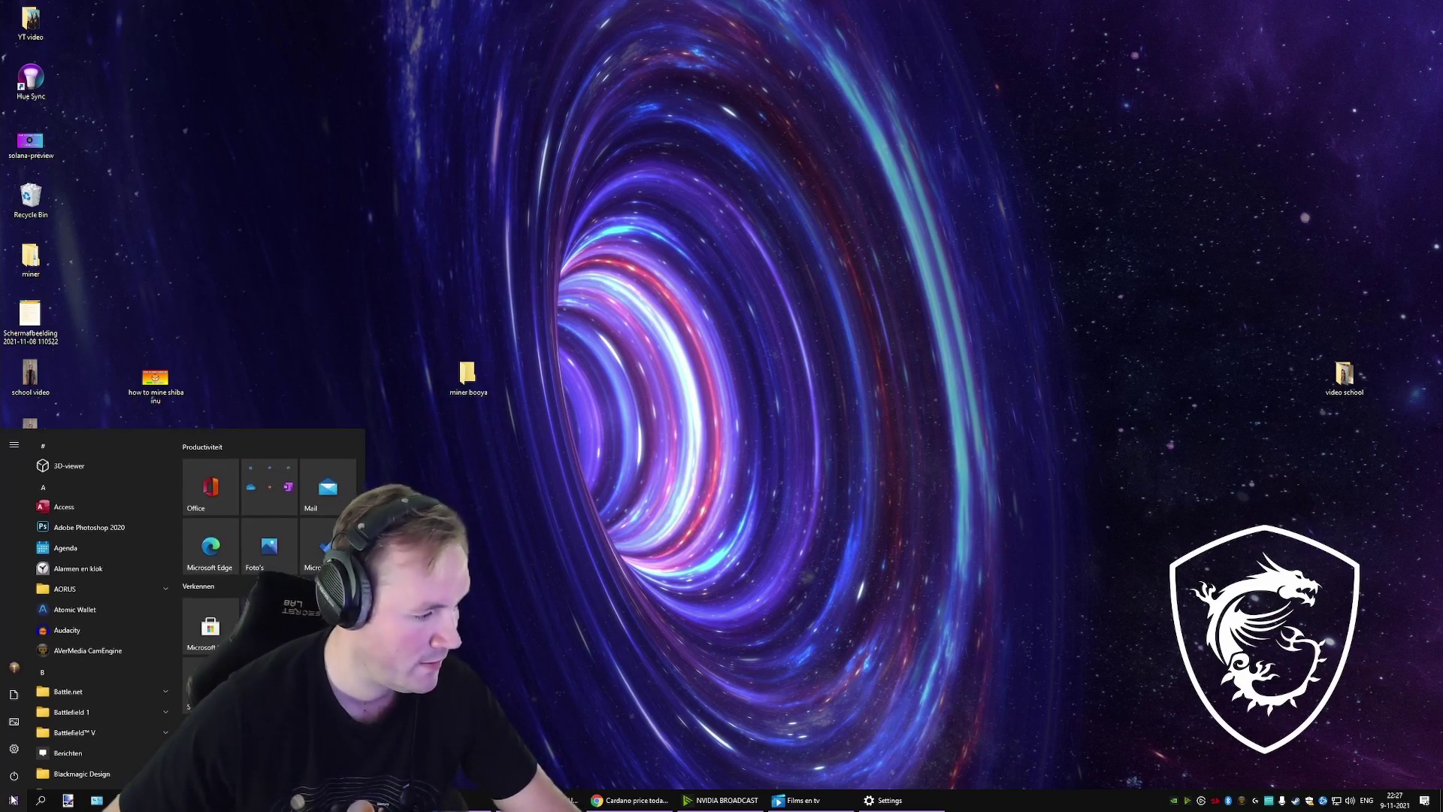
Step: Go to Update & Security > Windows Security > Virus & threat protection exclusions
{"action": "left_click", "coordinate": [13, 754]}
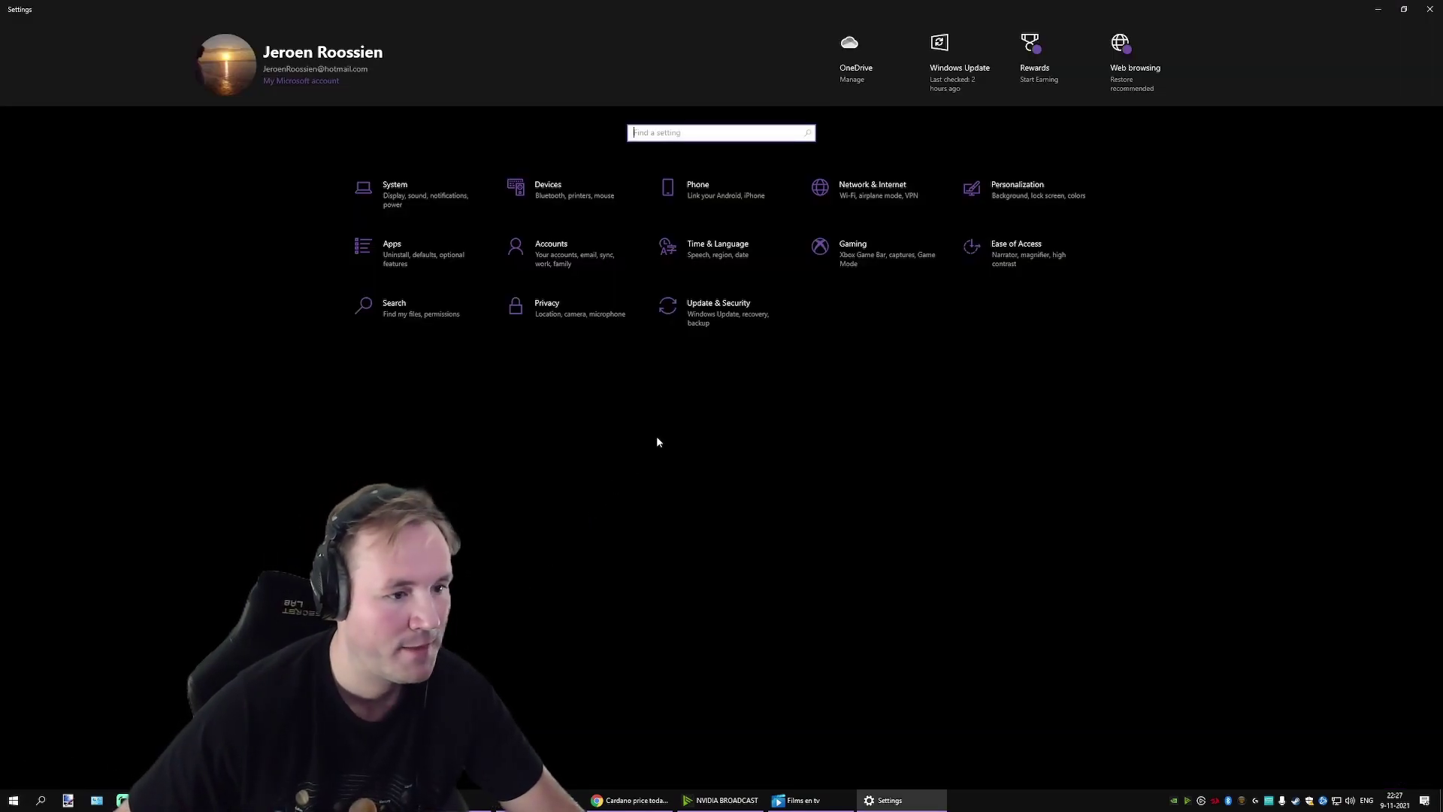
{"action": "left_click", "coordinate": [733, 308]}
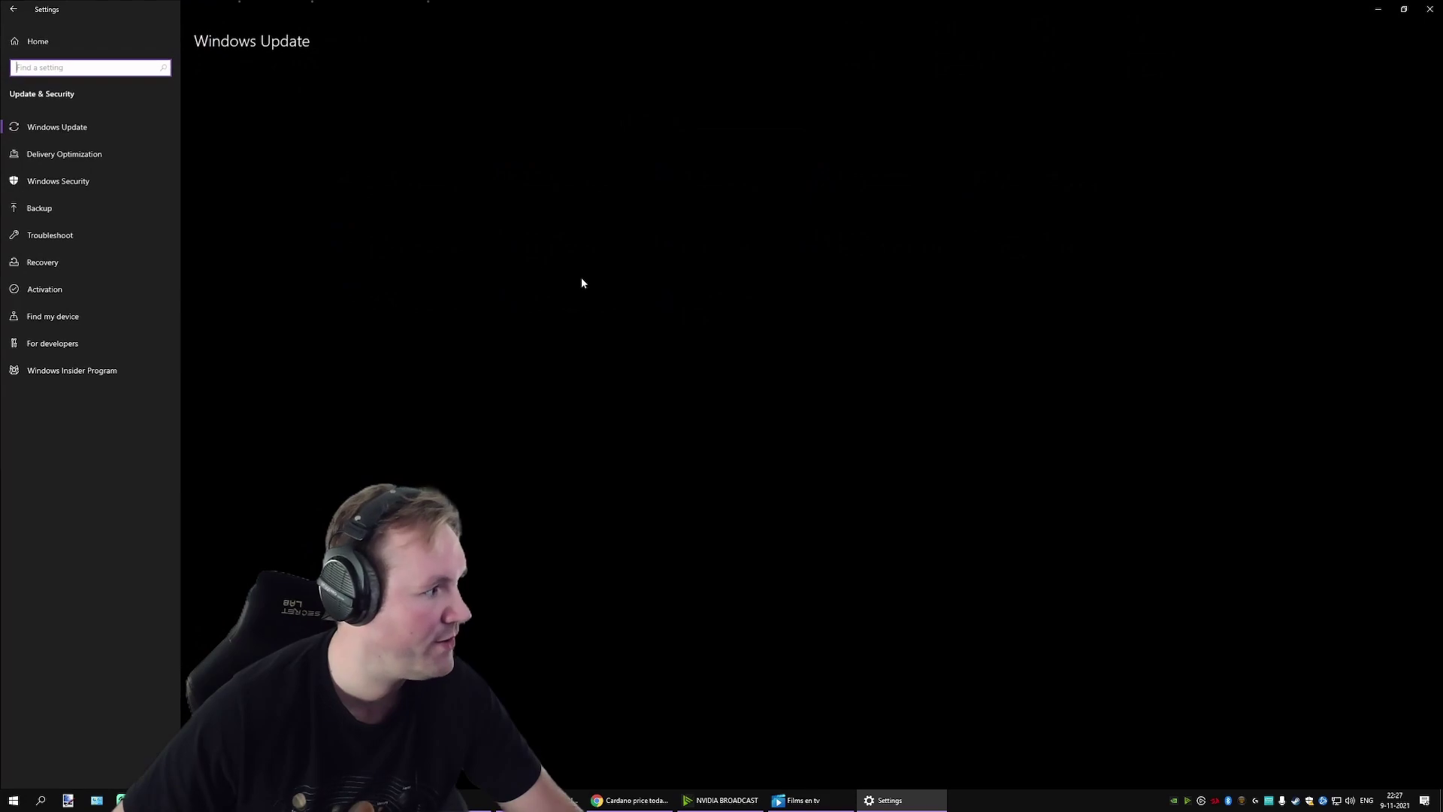
{"action": "left_click", "coordinate": [88, 182]}
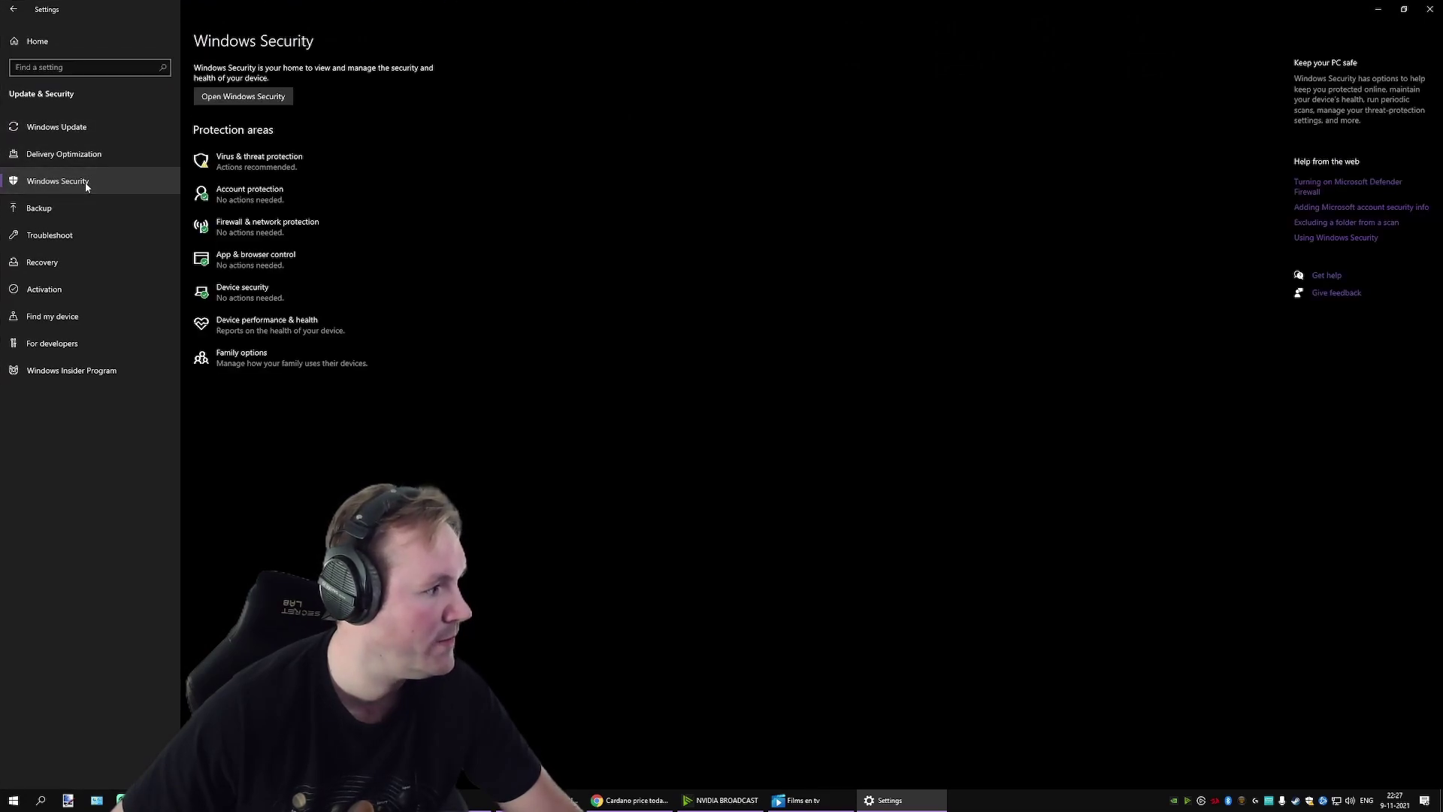
{"action": "left_click", "coordinate": [248, 164]}
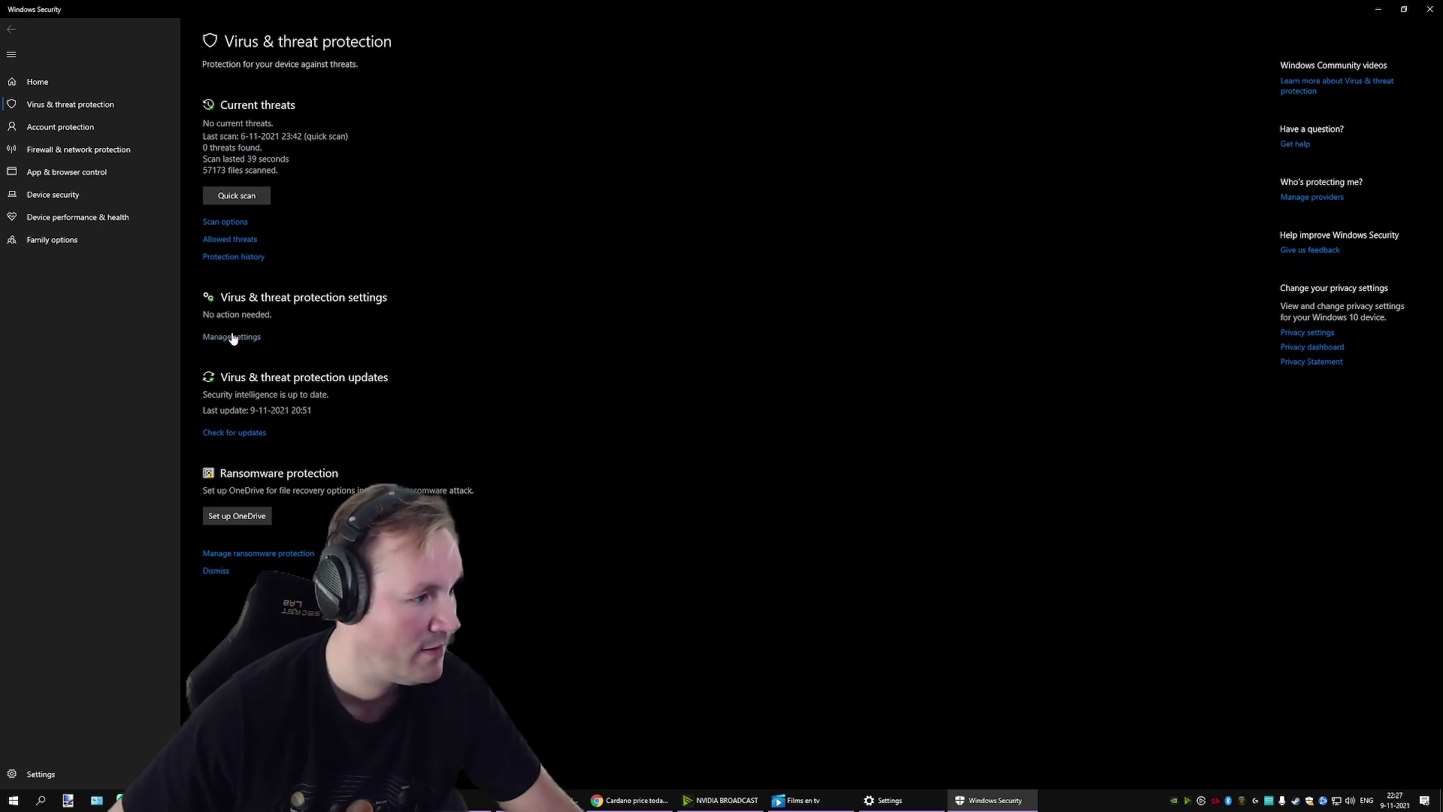
{"action": "left_click", "coordinate": [232, 336]}
{"action": "scroll", "coordinate": [485, 389], "scroll_direction": "down", "scroll_amount": 2}
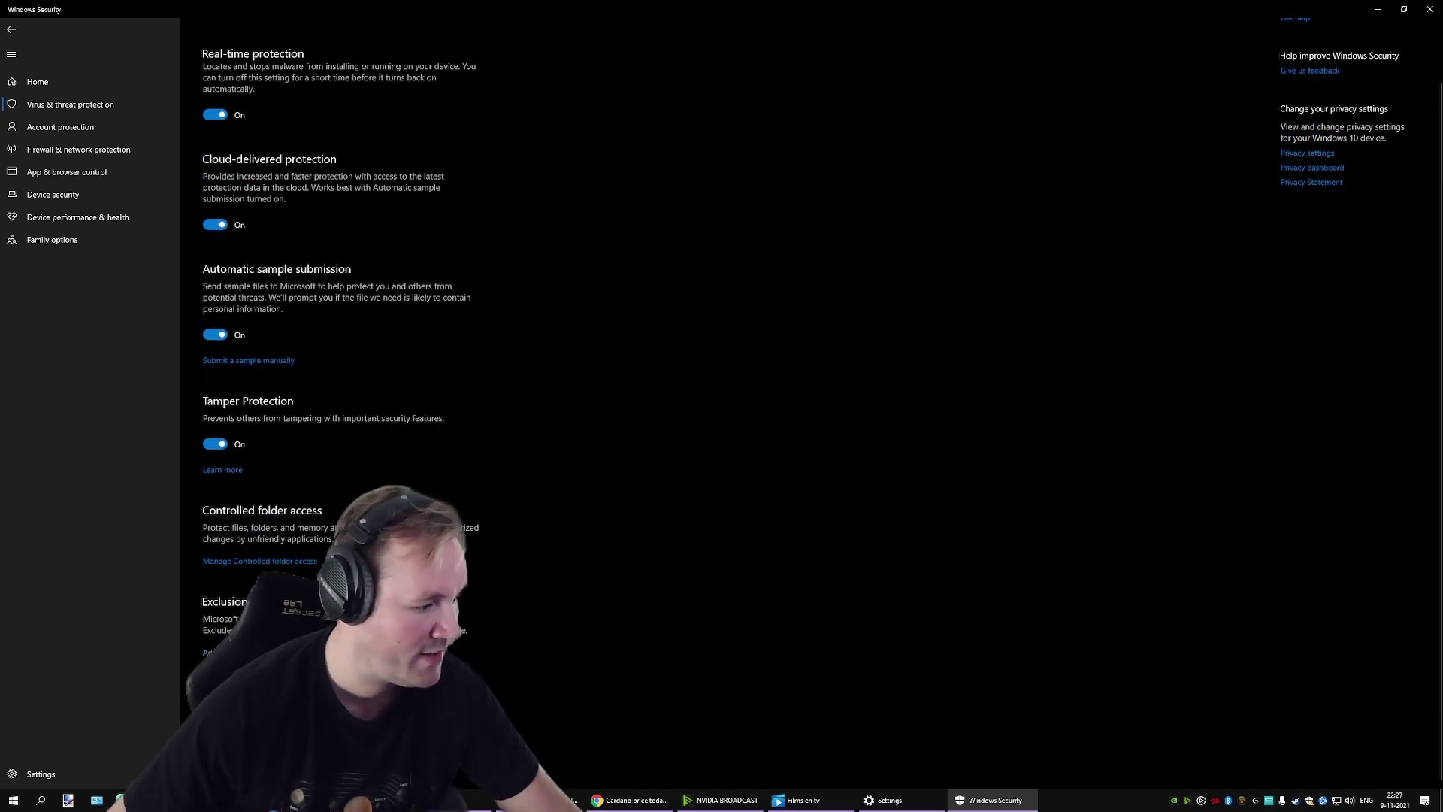
{"action": "left_click", "coordinate": [241, 652]}
Step: Add the Desktop's 'miner booya' folder as a Defender folder exclusion
{"action": "left_click", "coordinate": [277, 139]}
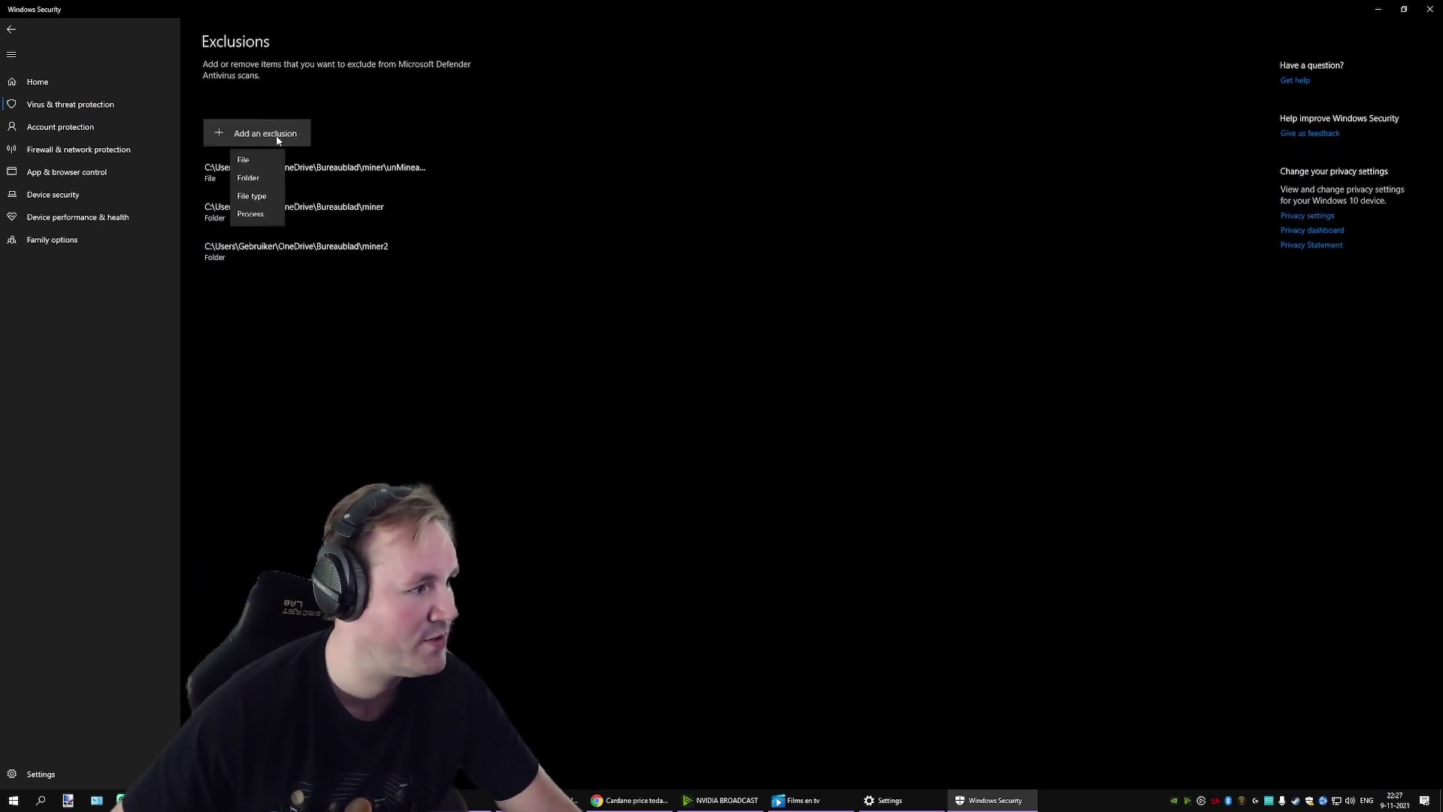
{"action": "left_click", "coordinate": [248, 178]}
{"action": "left_click", "coordinate": [60, 91]}
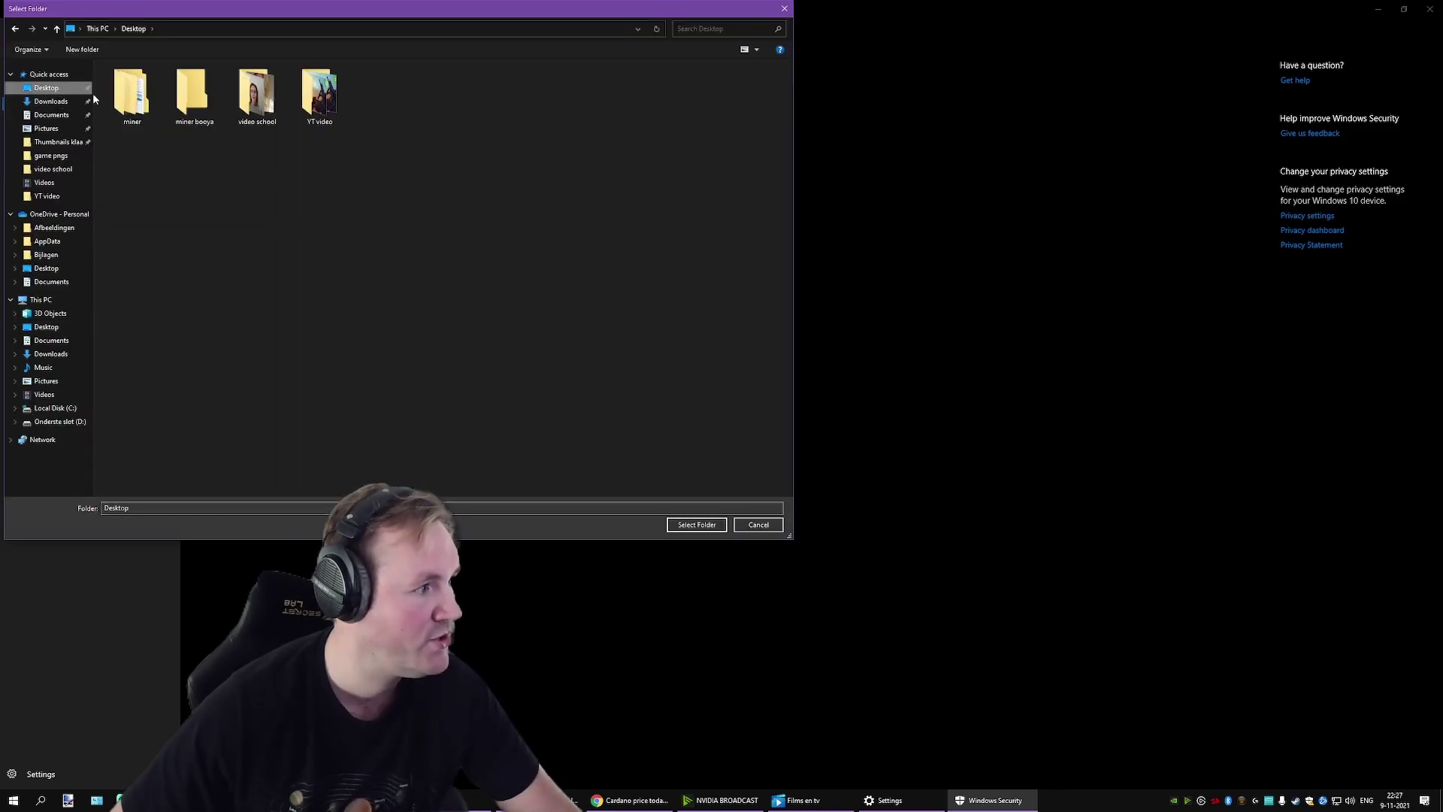
{"action": "left_click", "coordinate": [195, 80]}
{"action": "left_click", "coordinate": [703, 524]}
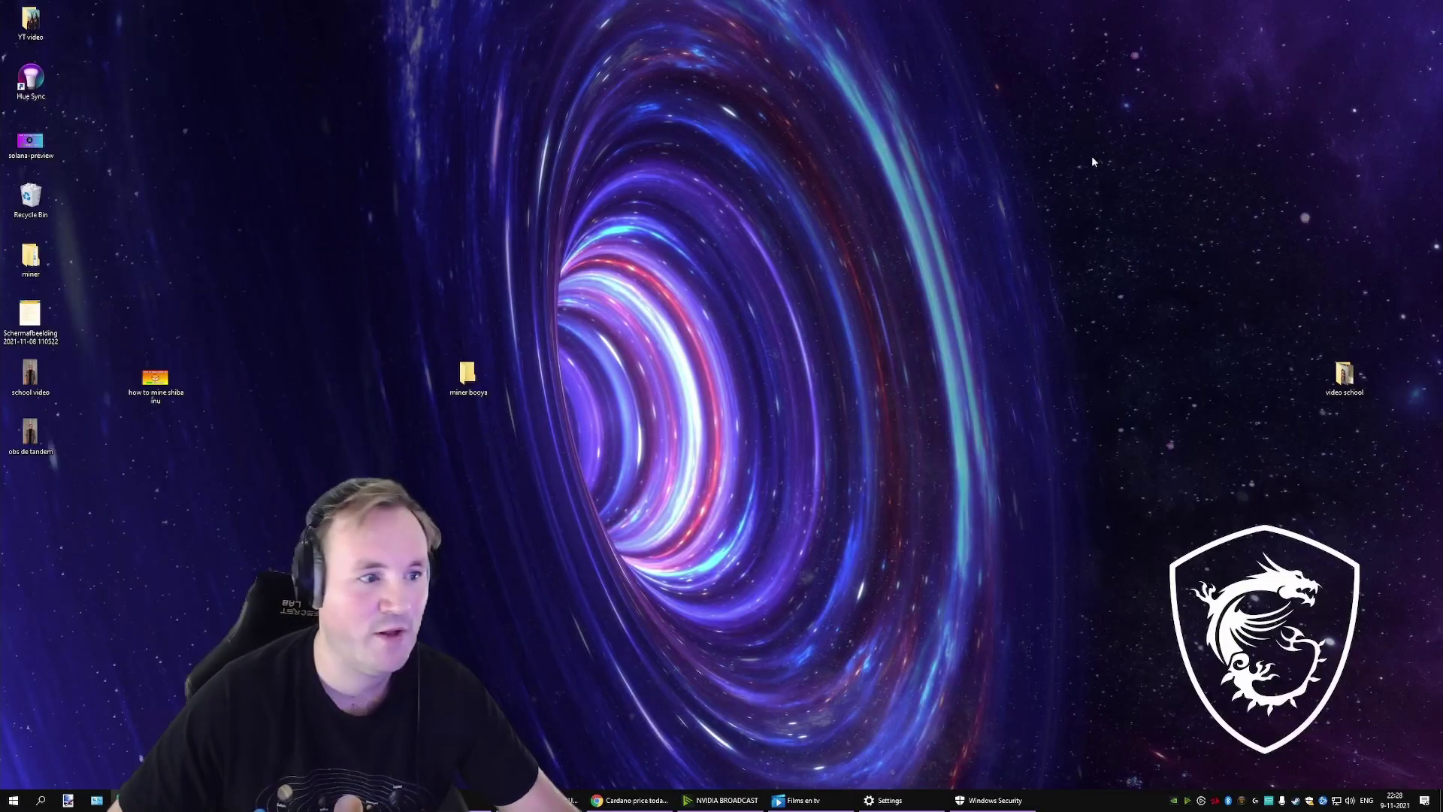
Step: Search google.nl for 'unmineable' and open the unmineable.com Download page
{"action": "left_click", "coordinate": [620, 801]}
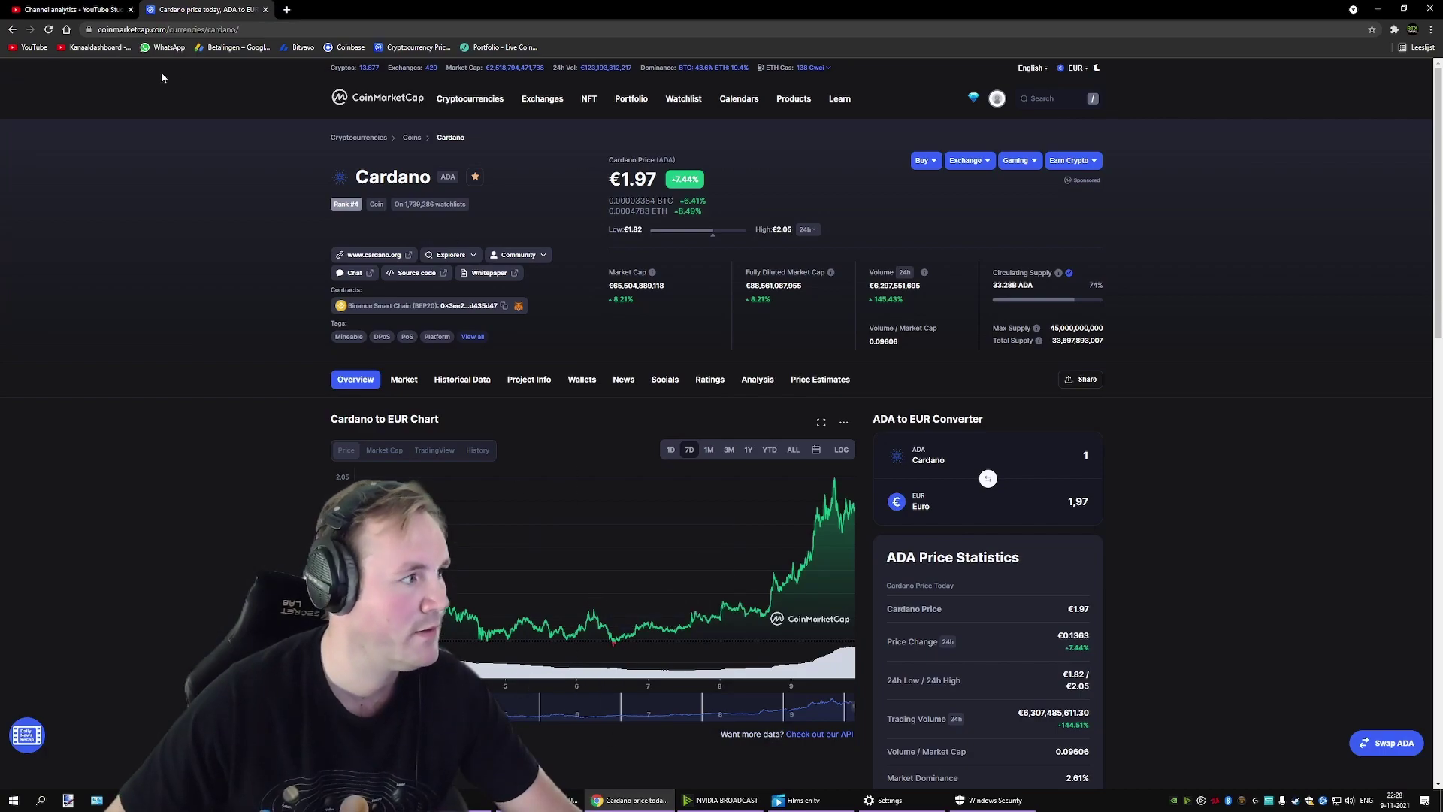
{"action": "left_click", "coordinate": [145, 30]}
{"action": "type", "text": "google.nl"}
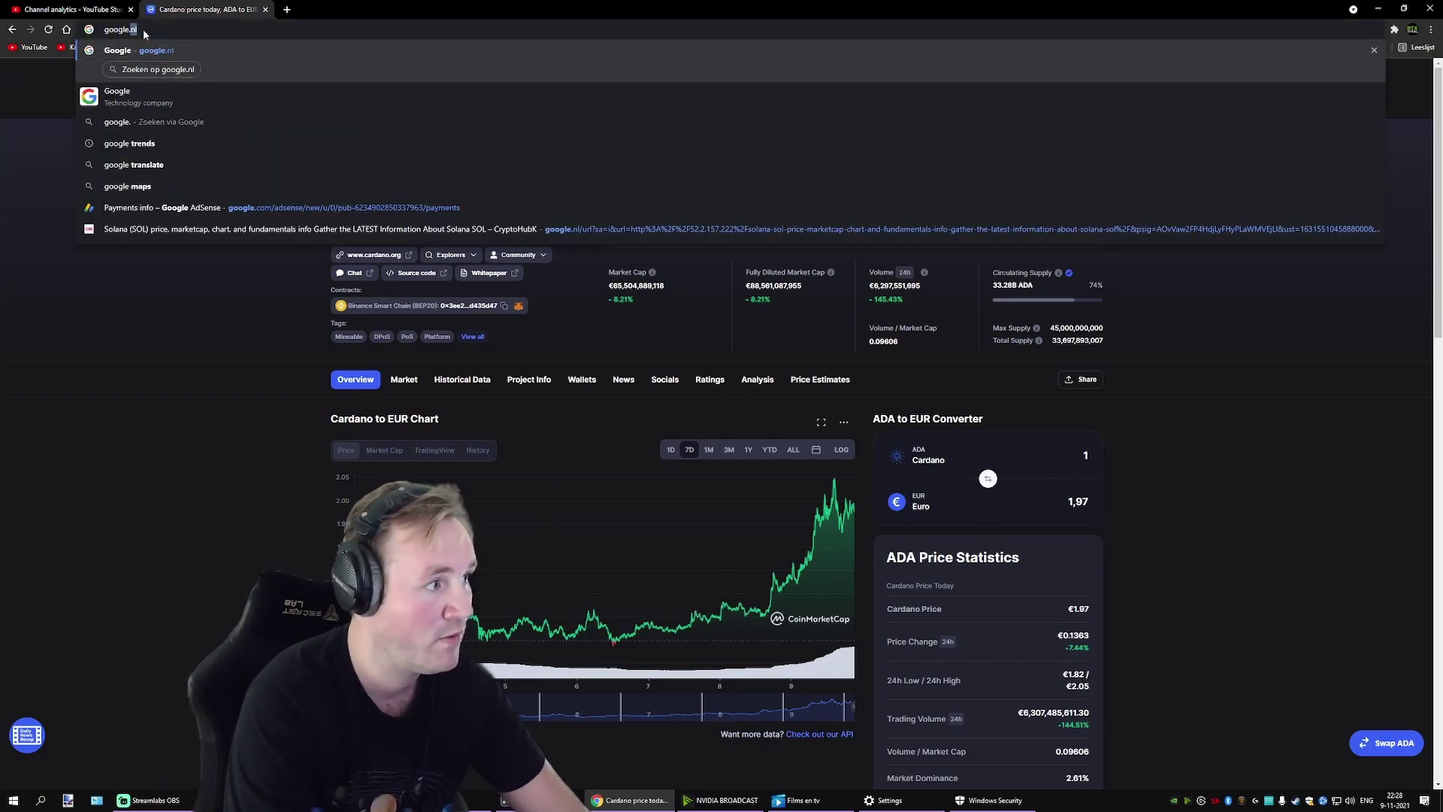
{"action": "key", "text": "Return"}
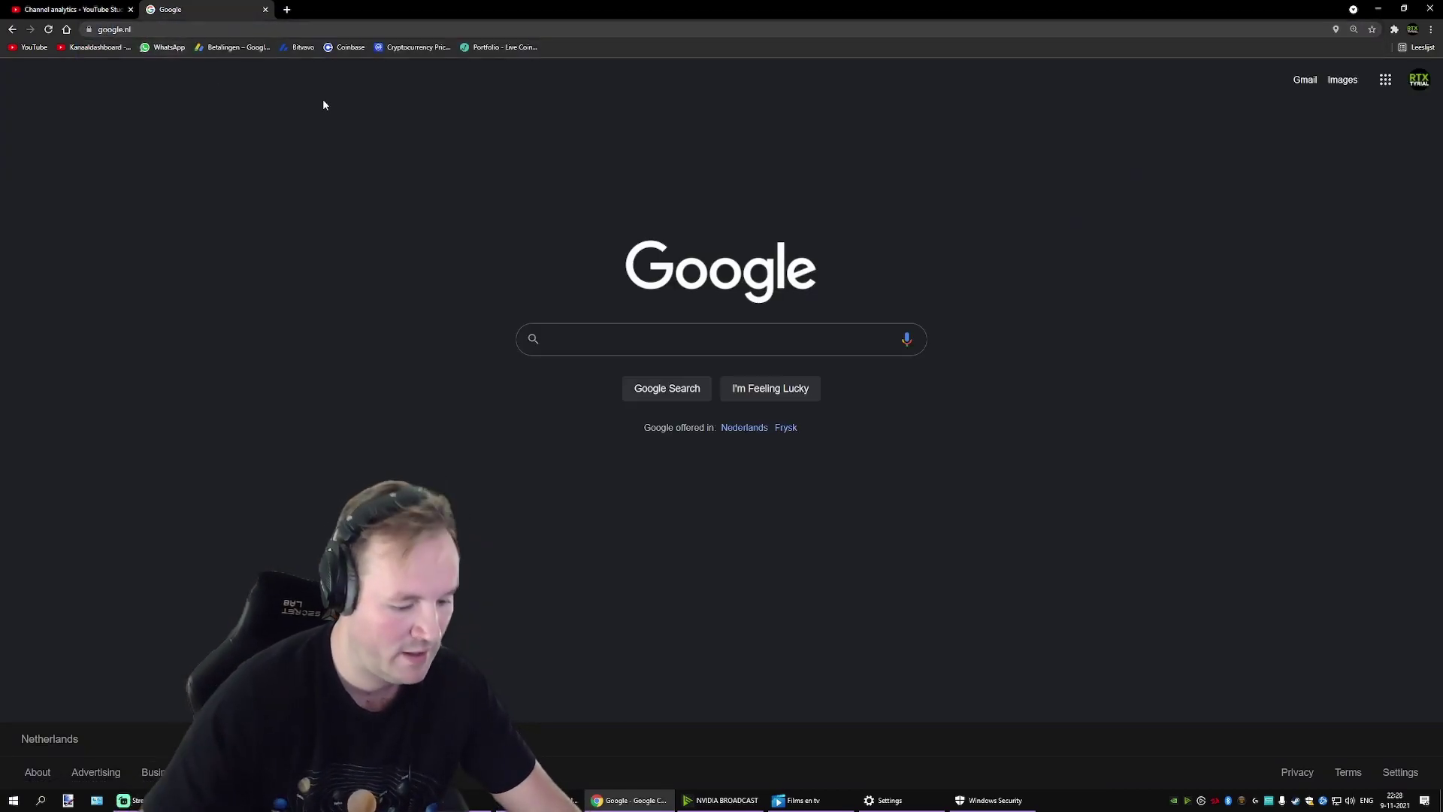
{"action": "type", "text": "unmi"}
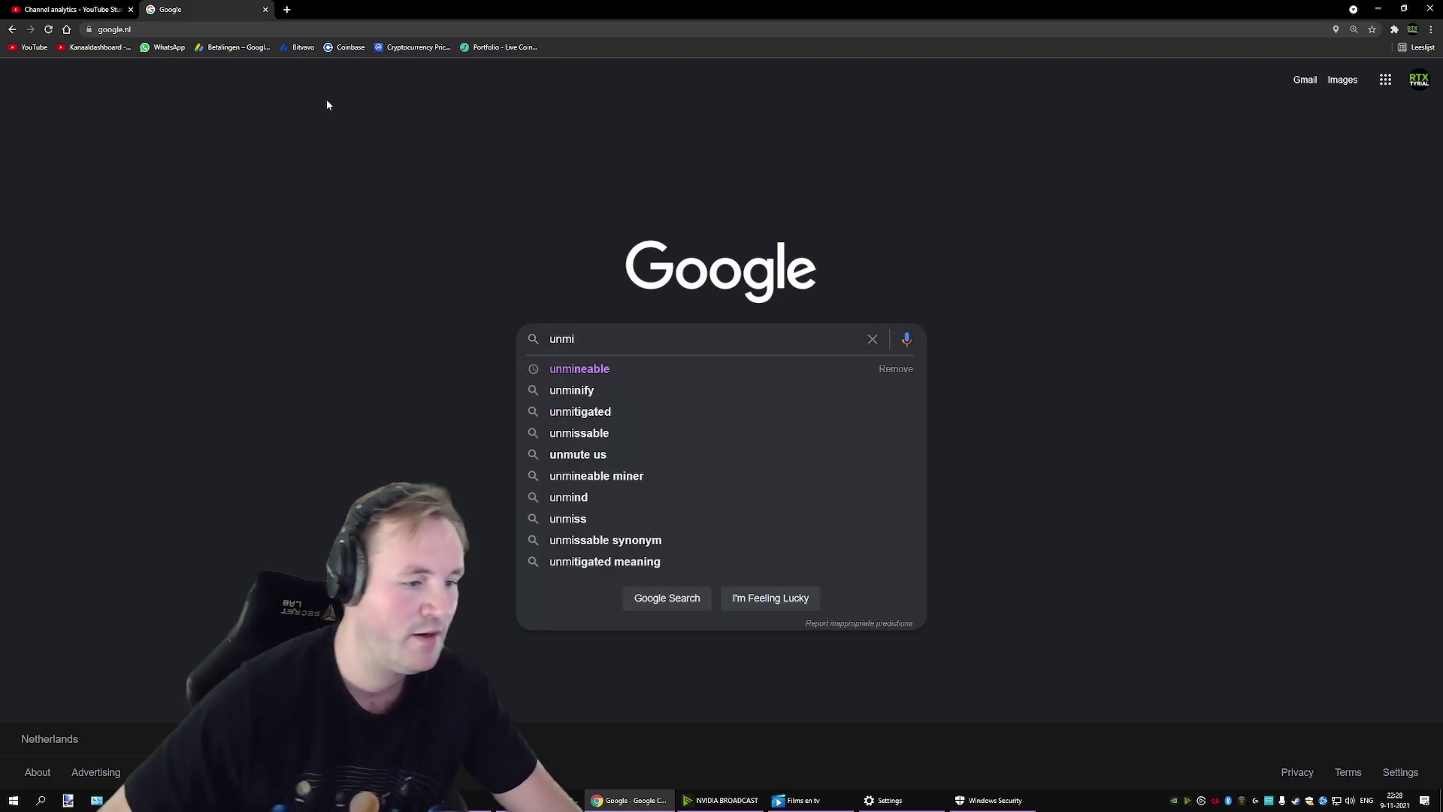
{"action": "left_click", "coordinate": [580, 369]}
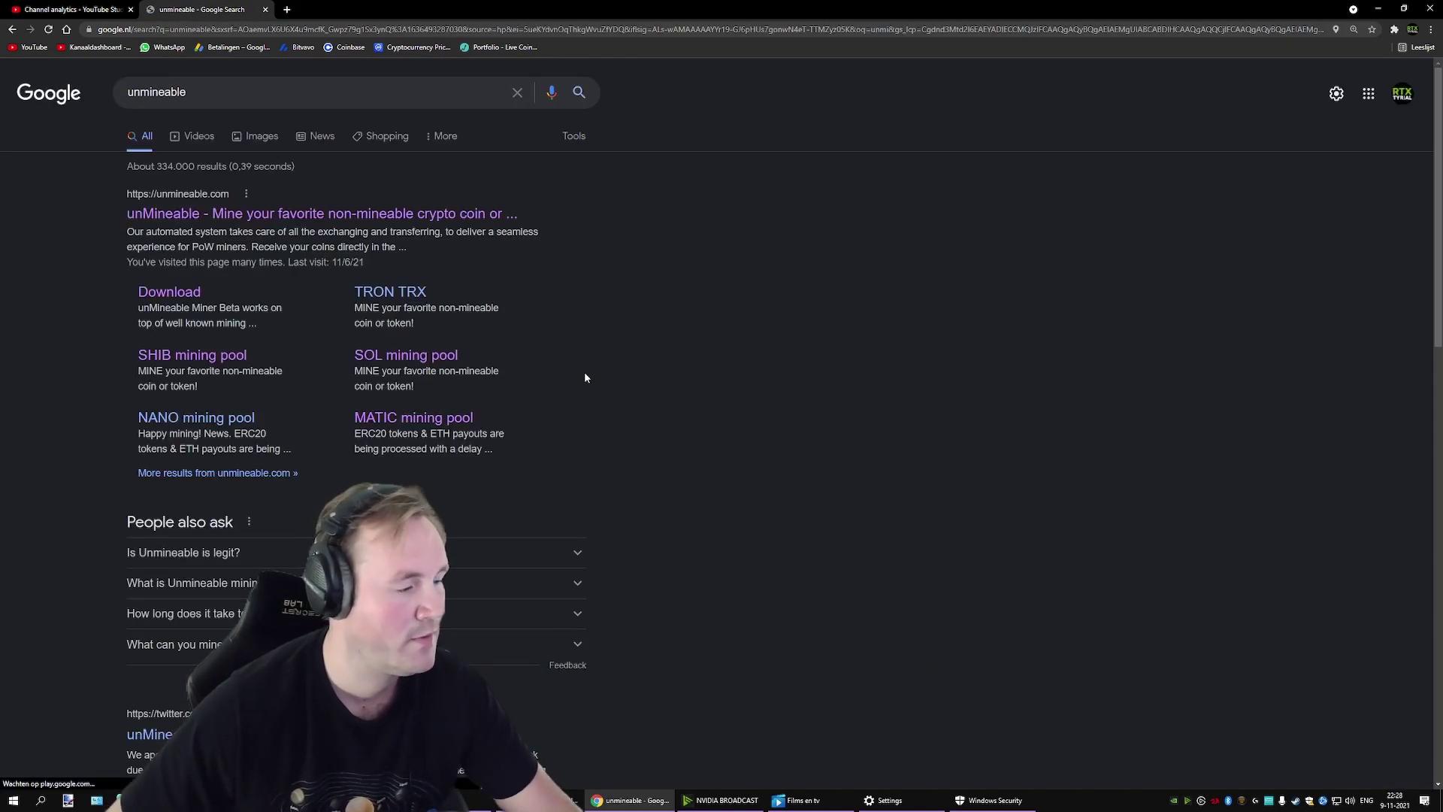
{"action": "left_click", "coordinate": [335, 224]}
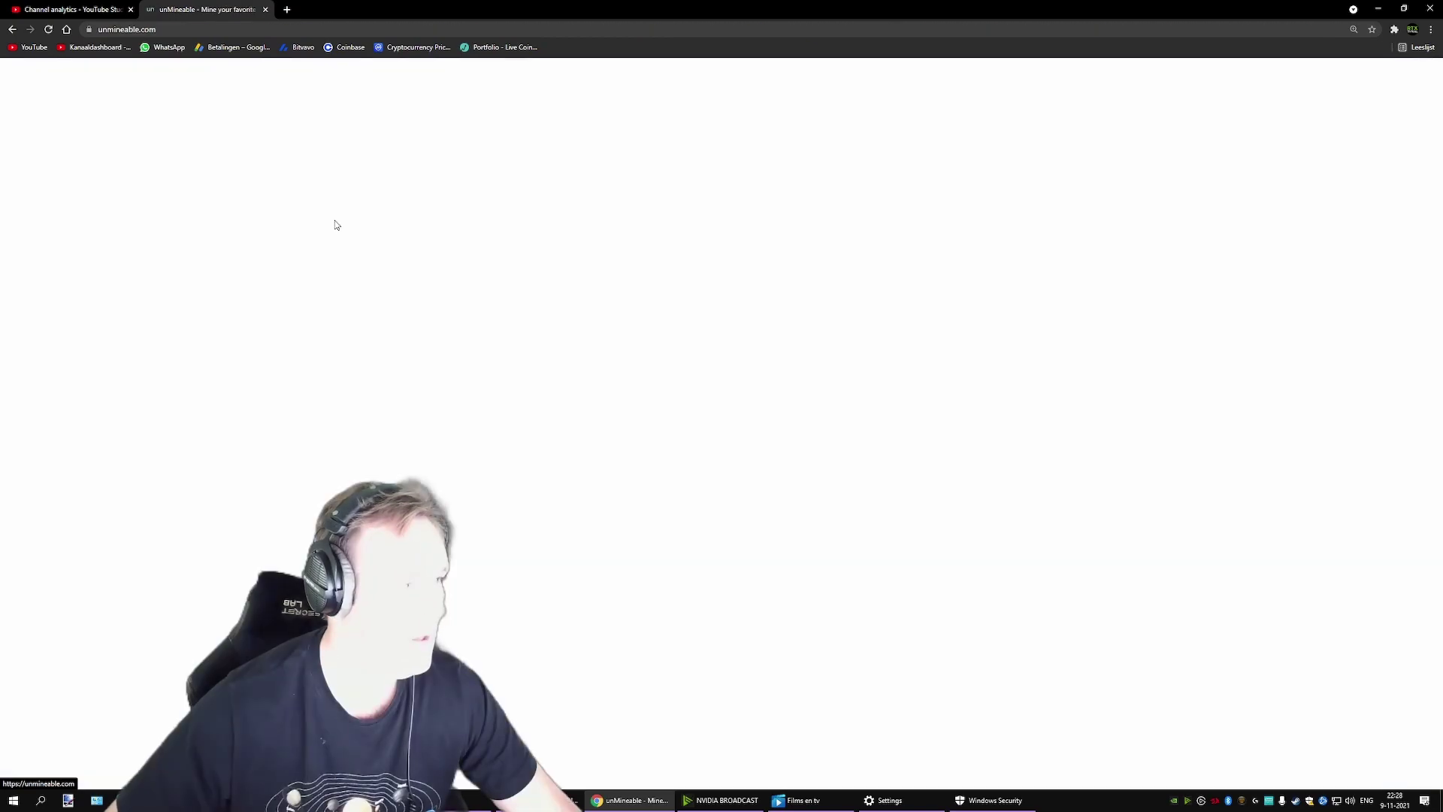
{"action": "left_click", "coordinate": [520, 185]}
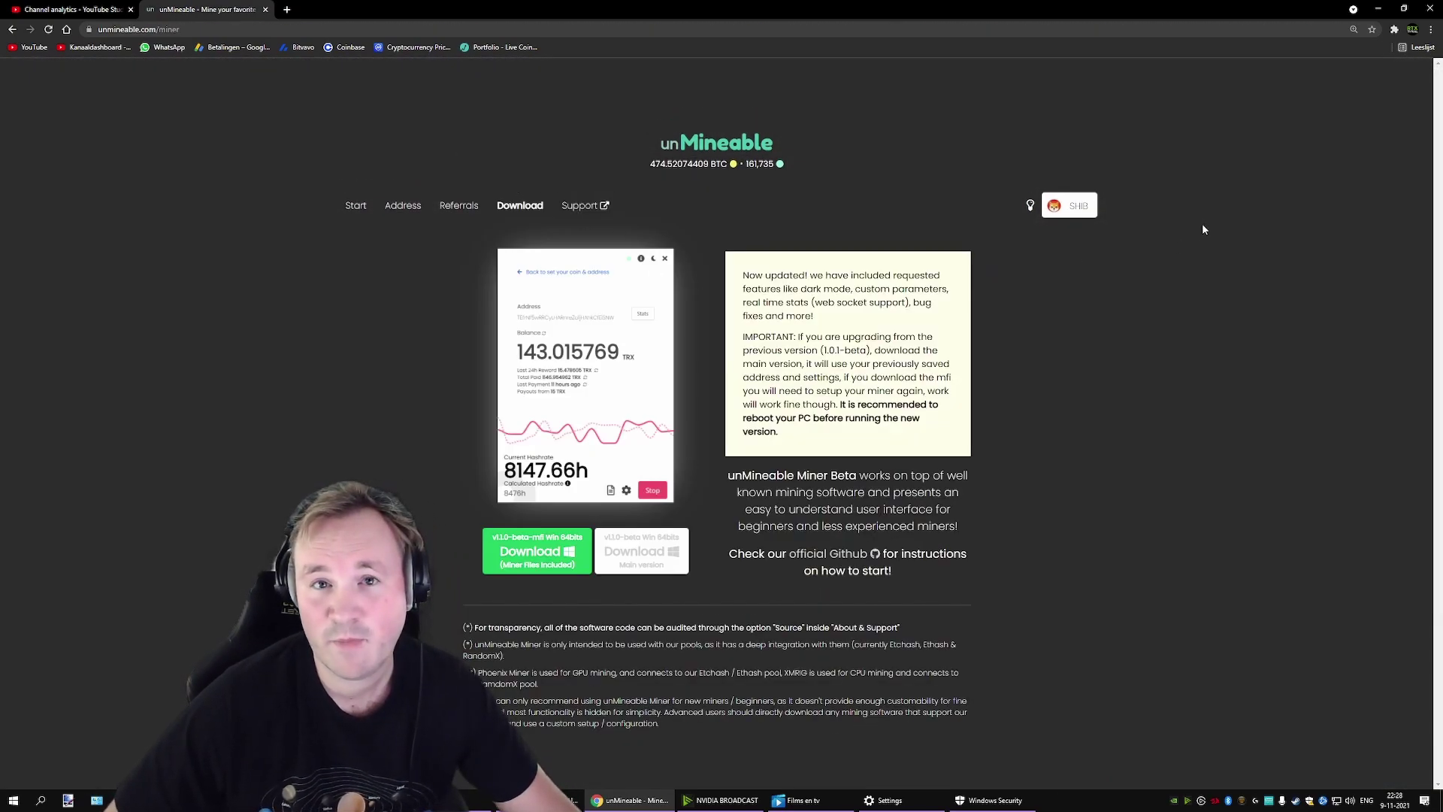
{"action": "left_click", "coordinate": [1430, 31]}
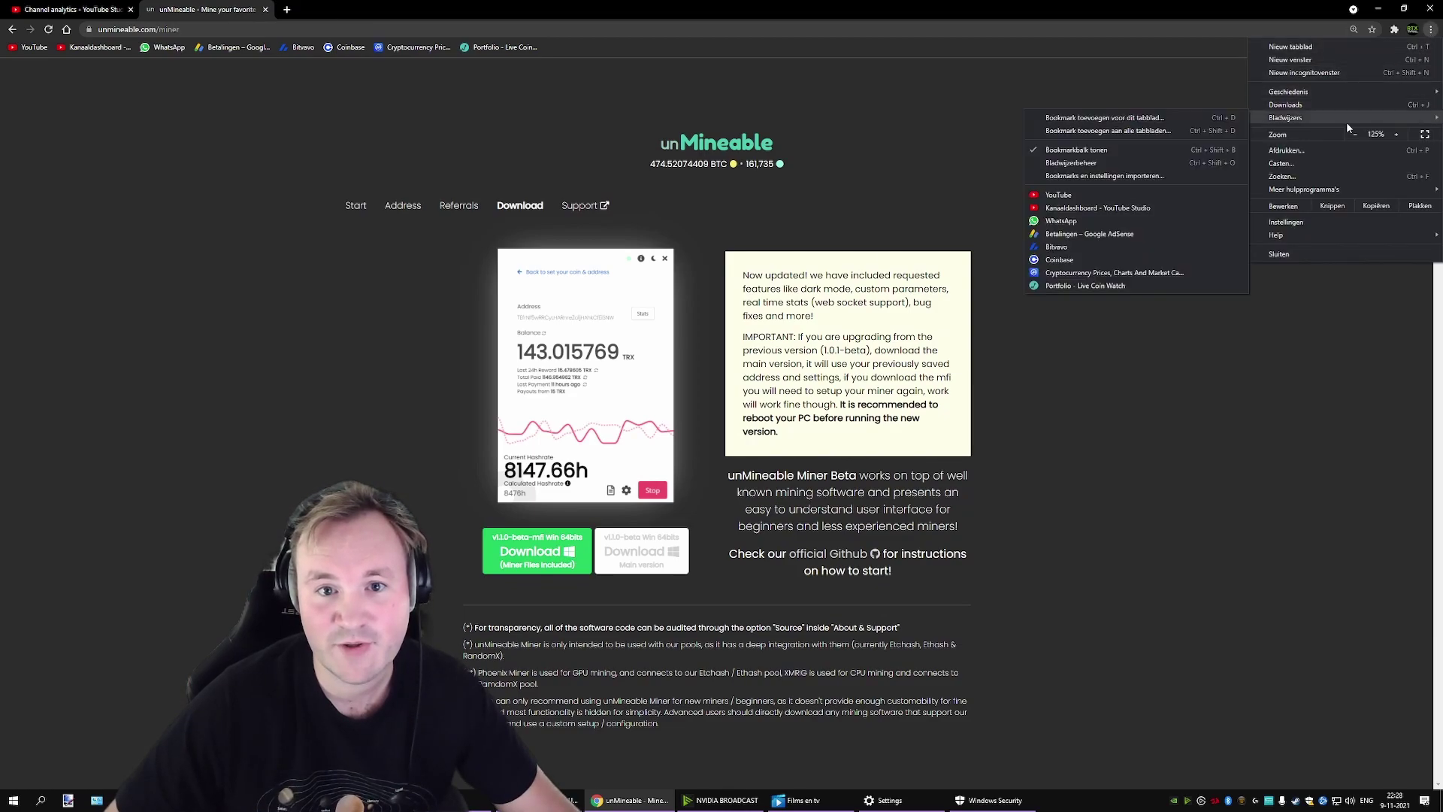
Step: Check Chrome's Privacy and security > Safe Browsing settings, then close the settings tab
{"action": "left_click", "coordinate": [1292, 221]}
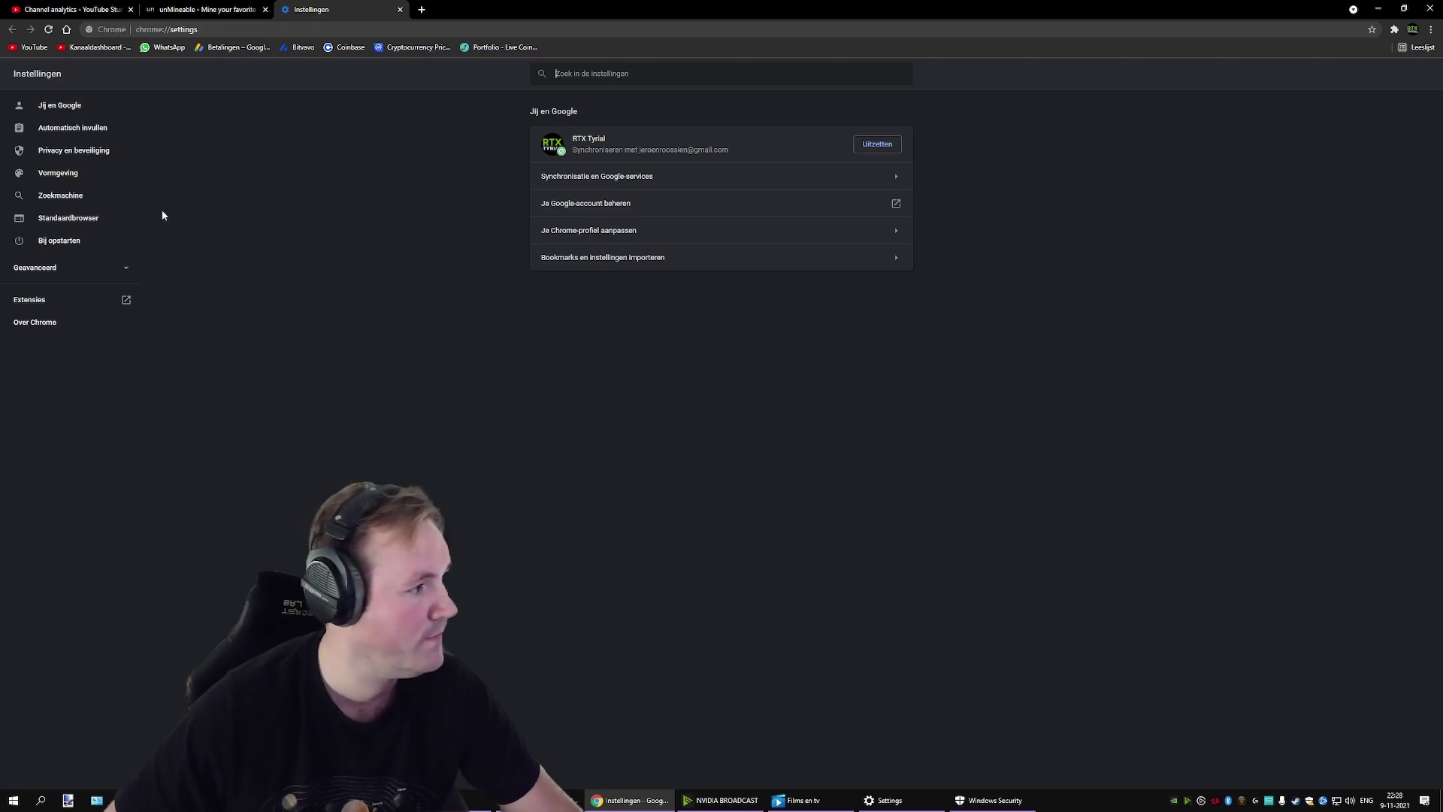
{"action": "left_click", "coordinate": [95, 153]}
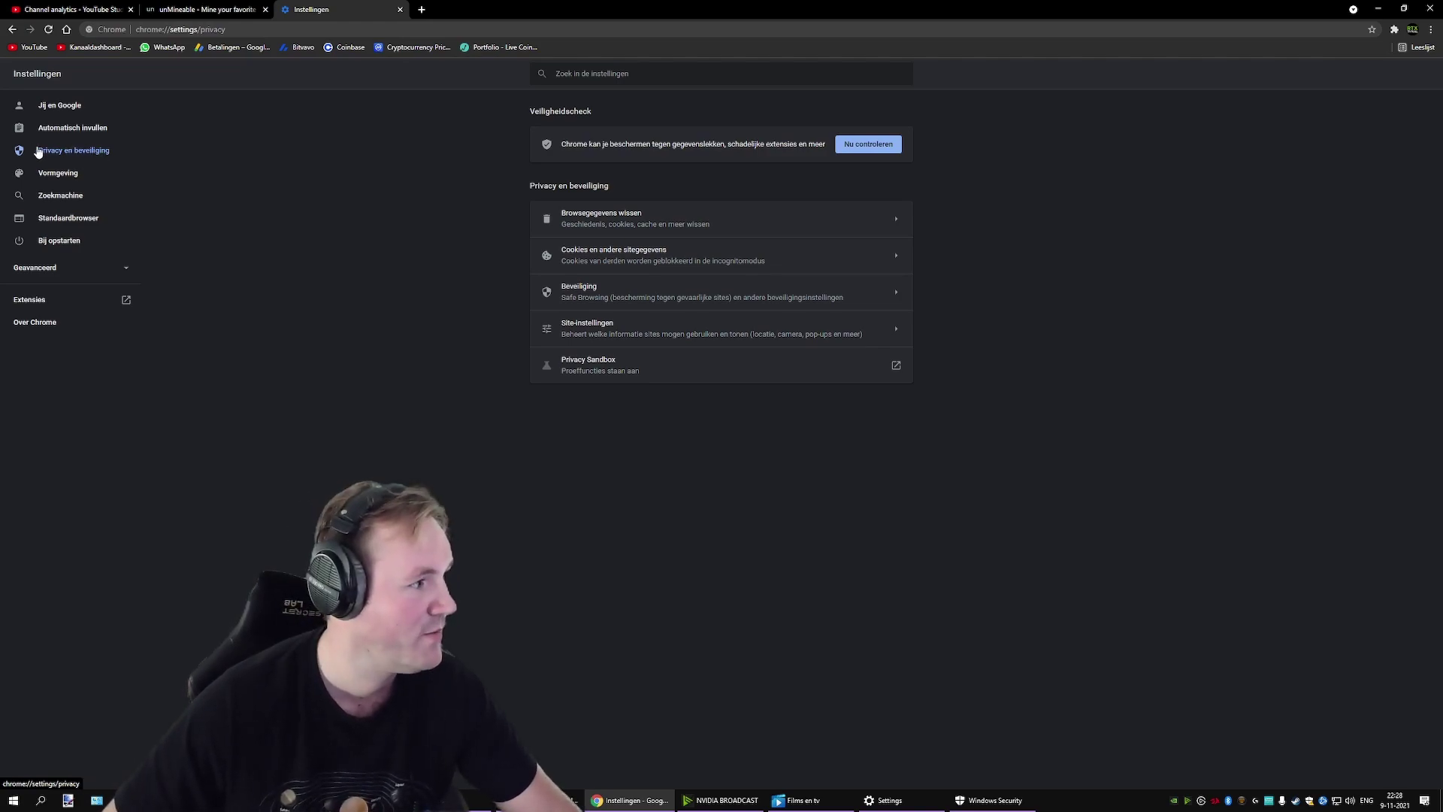
{"action": "left_click", "coordinate": [581, 293]}
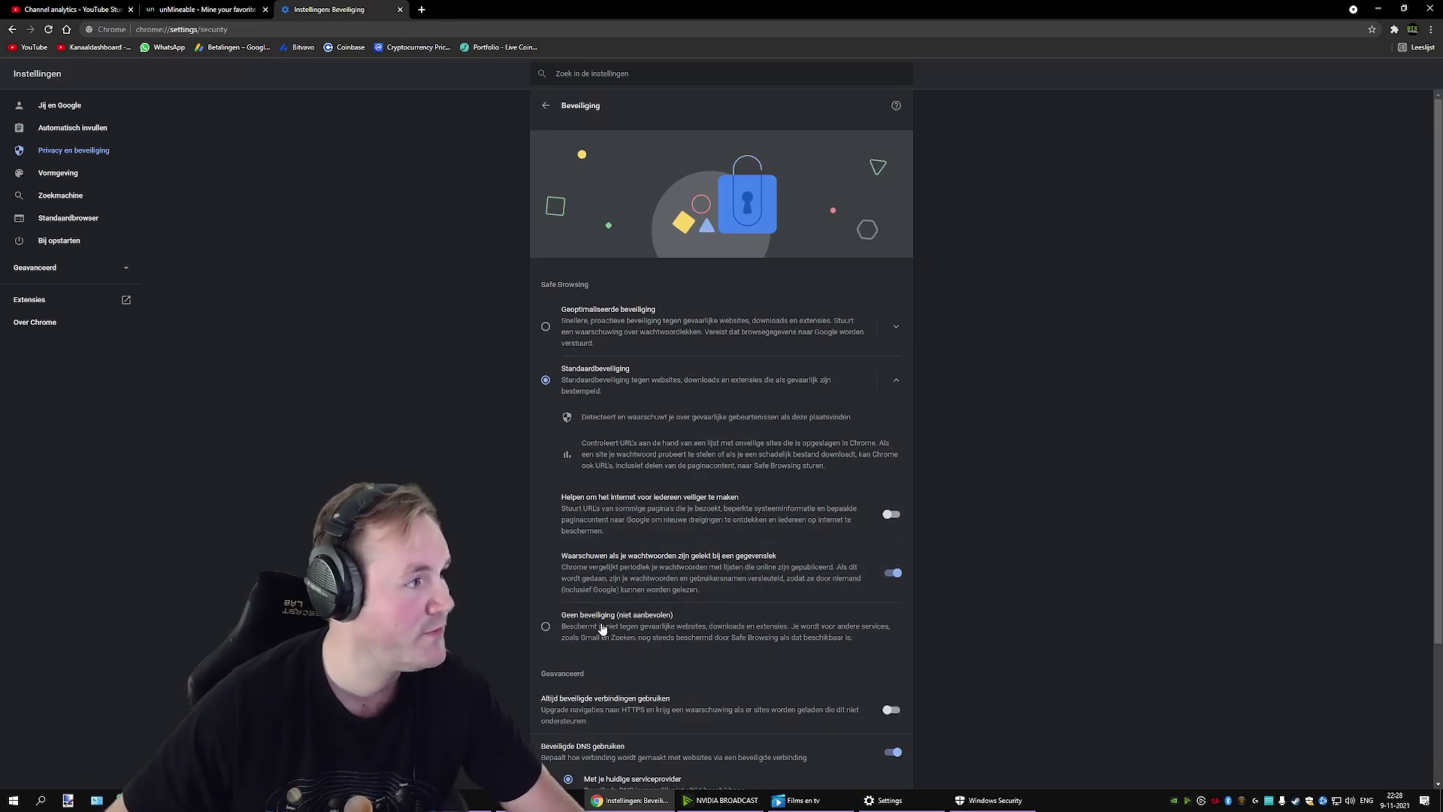
{"action": "left_click", "coordinate": [400, 10]}
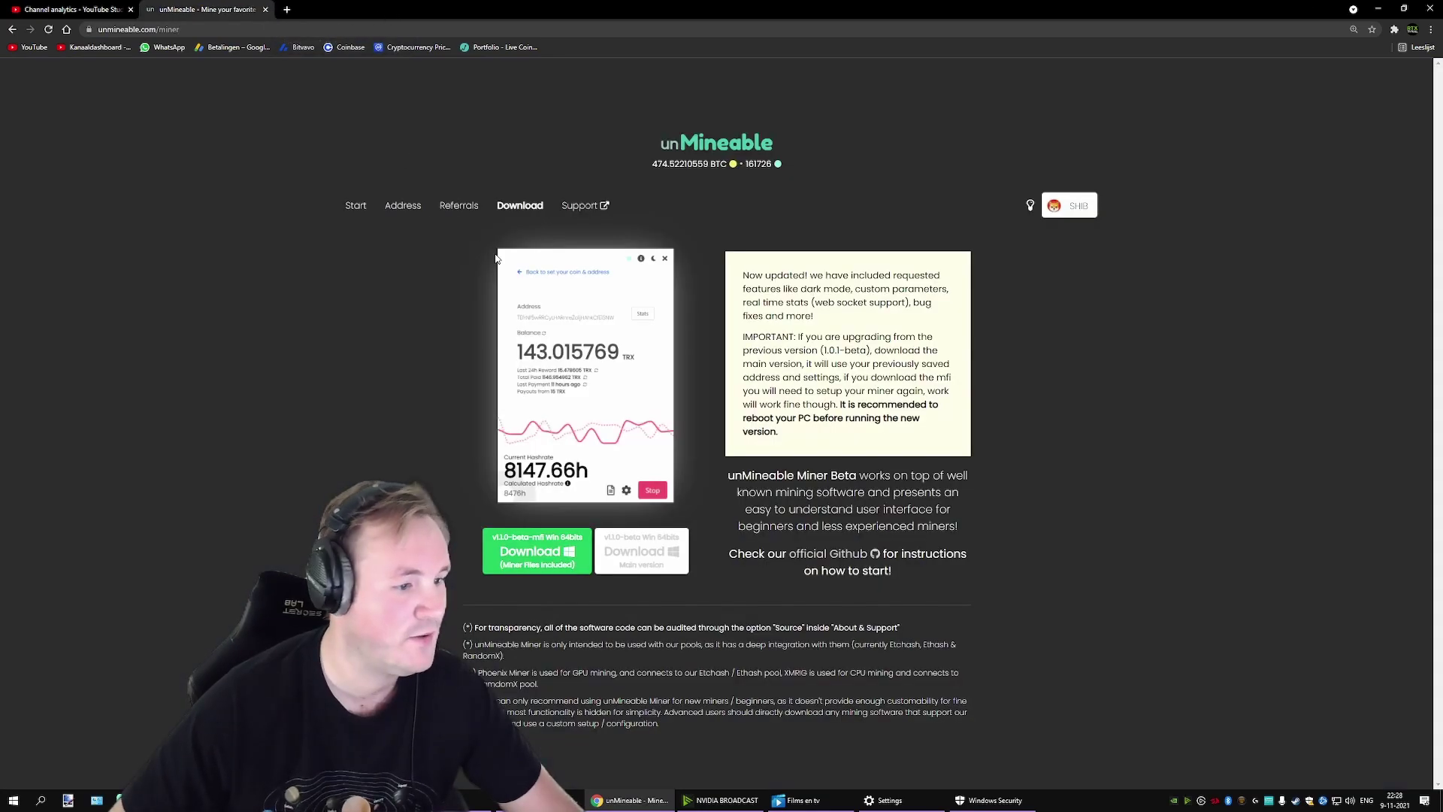
Step: Save the green Download link's miner file into Desktop > miner booya
{"action": "right_click", "coordinate": [540, 551]}
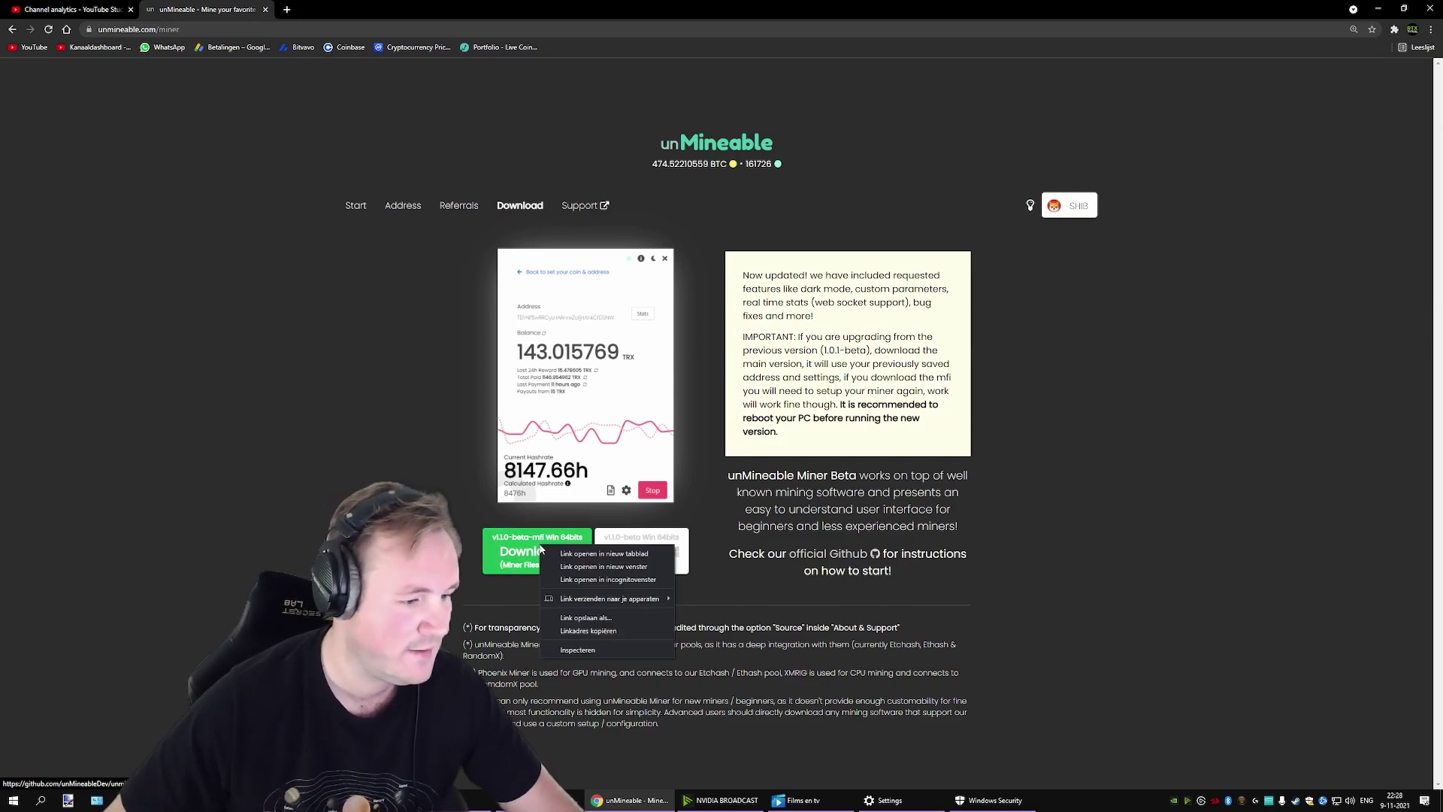
{"action": "left_click", "coordinate": [613, 619]}
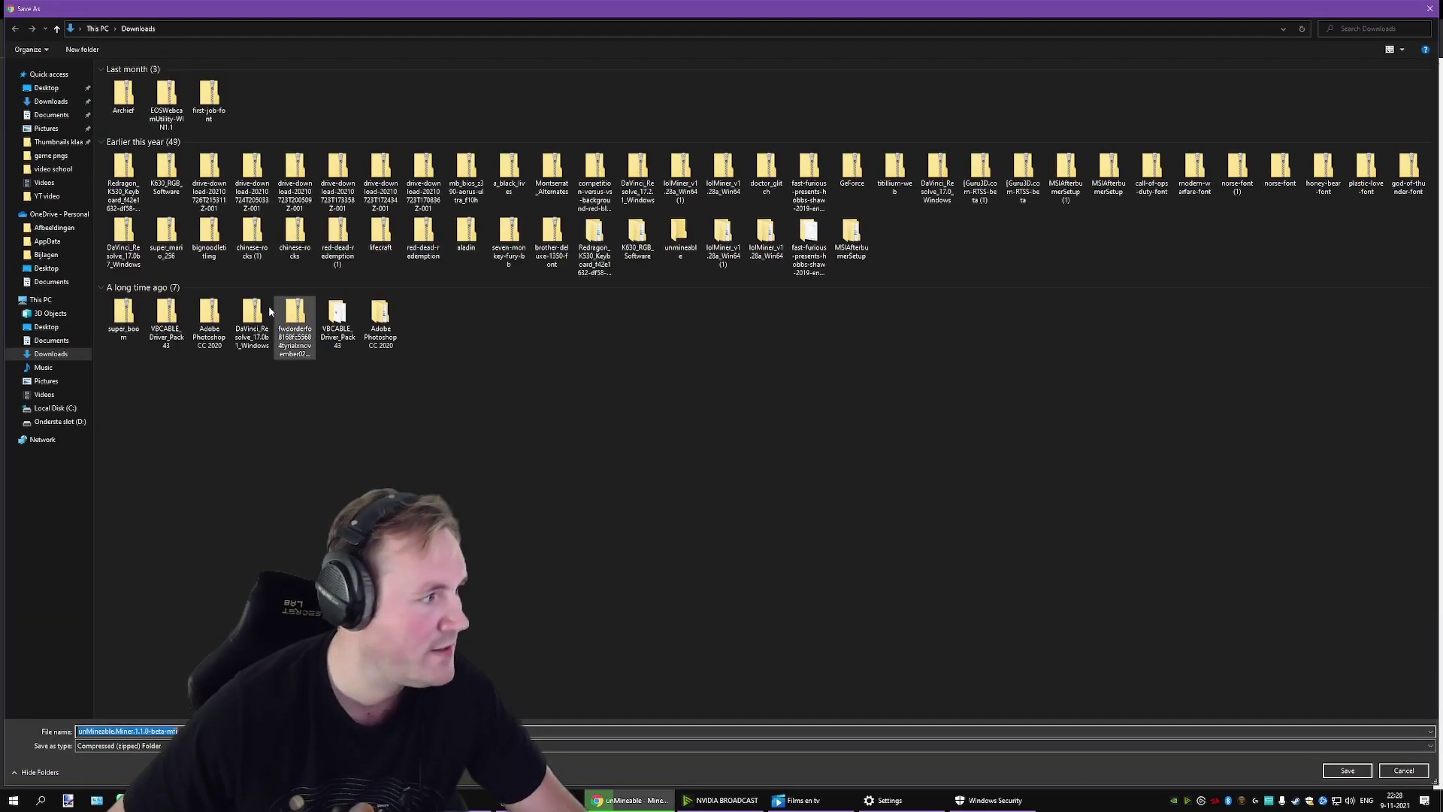
{"action": "left_click", "coordinate": [72, 90]}
{"action": "left_click", "coordinate": [194, 92]}
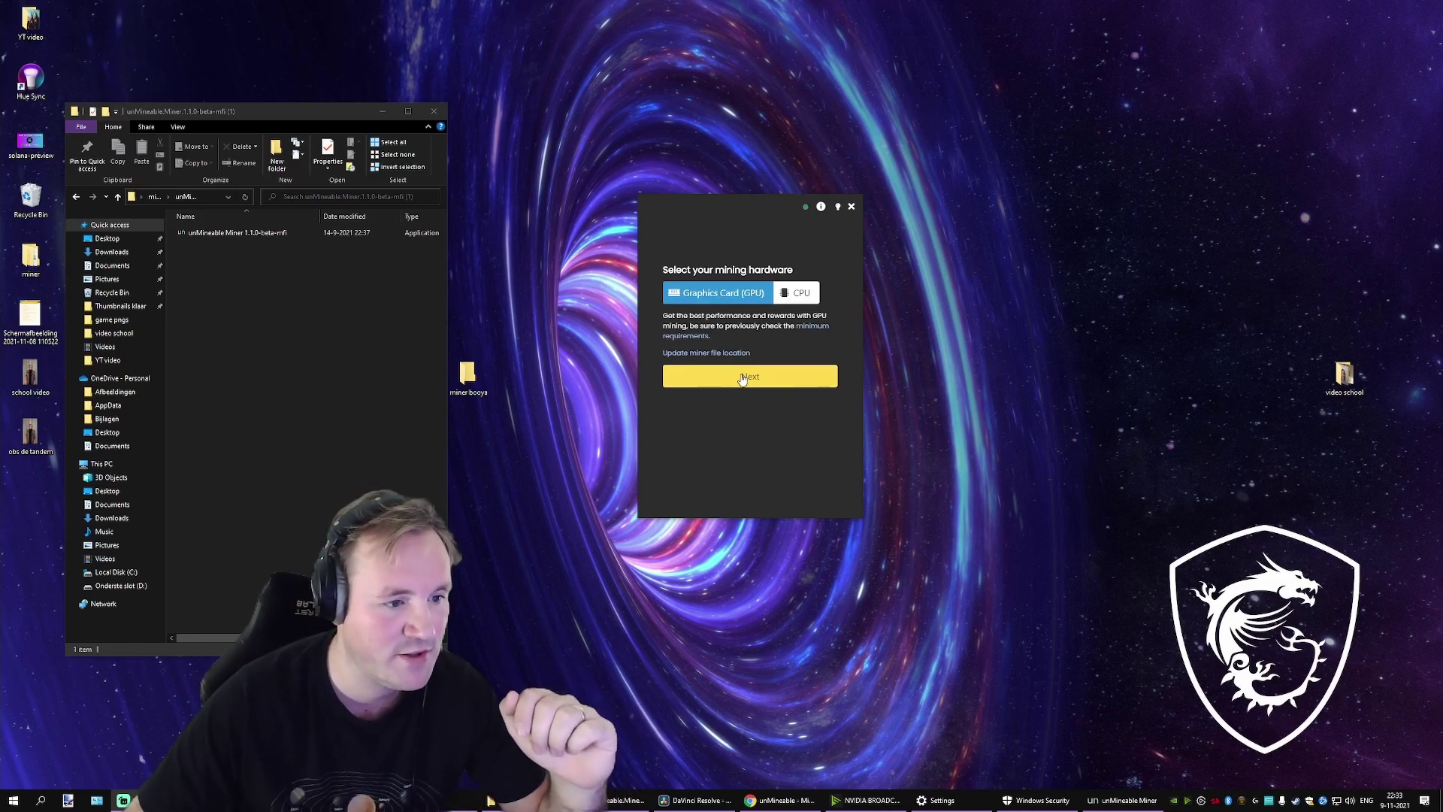
Step: Continue past the GPU step and choose Cardano ADA by filtering the coin list
{"action": "left_click", "coordinate": [742, 378]}
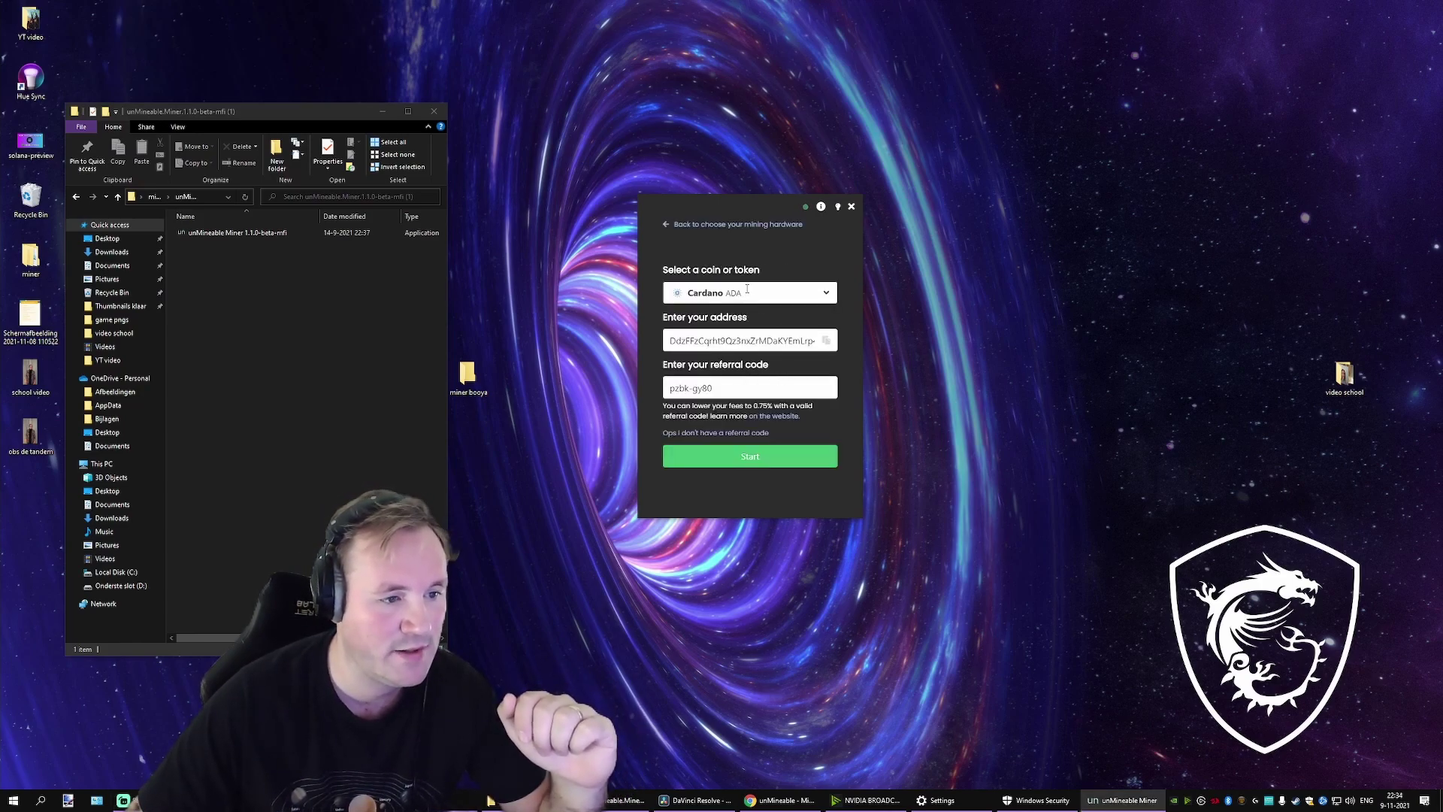
{"action": "left_click", "coordinate": [728, 292]}
{"action": "type", "text": "dfasd"}
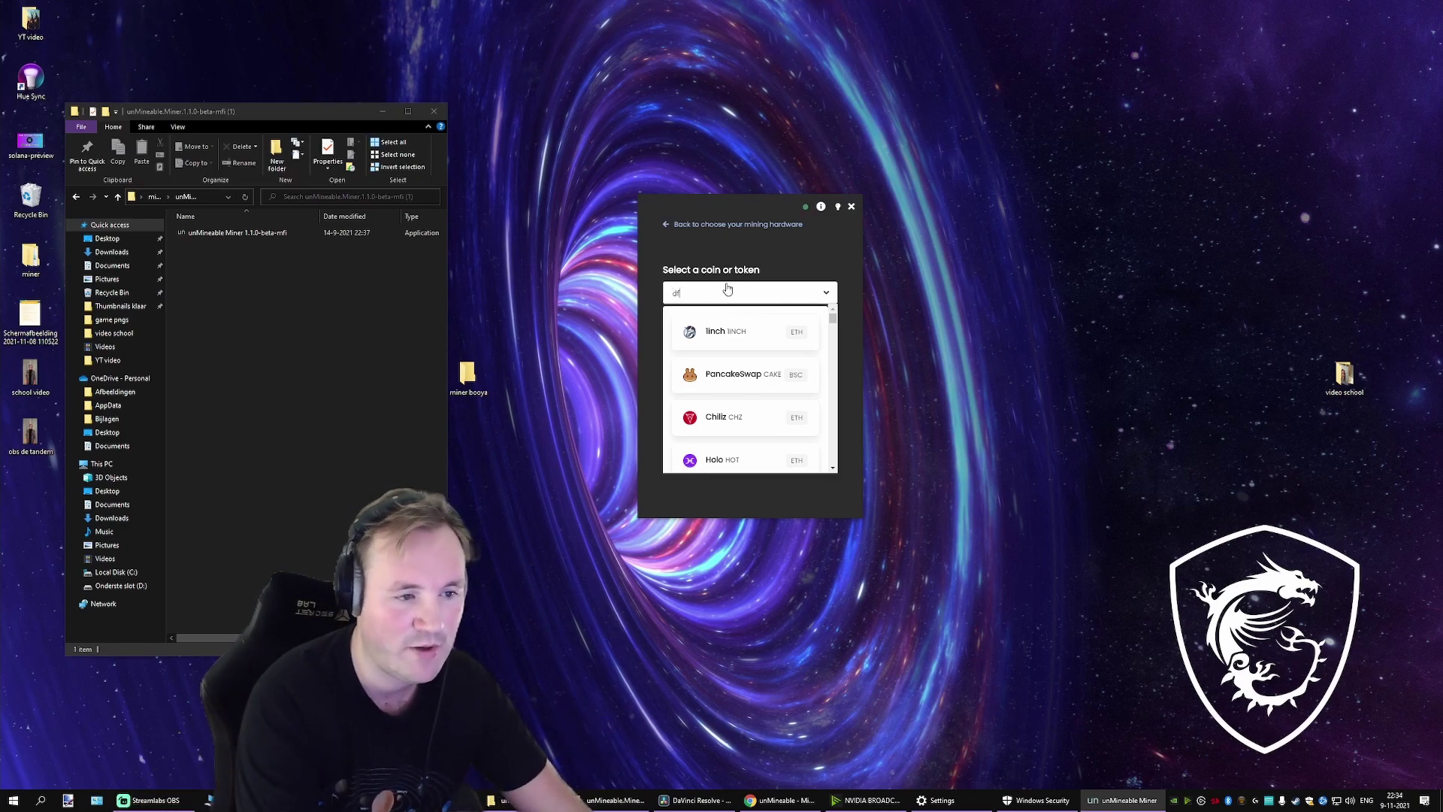
{"action": "key", "text": "BackSpace"}
{"action": "type", "text": "cor"}
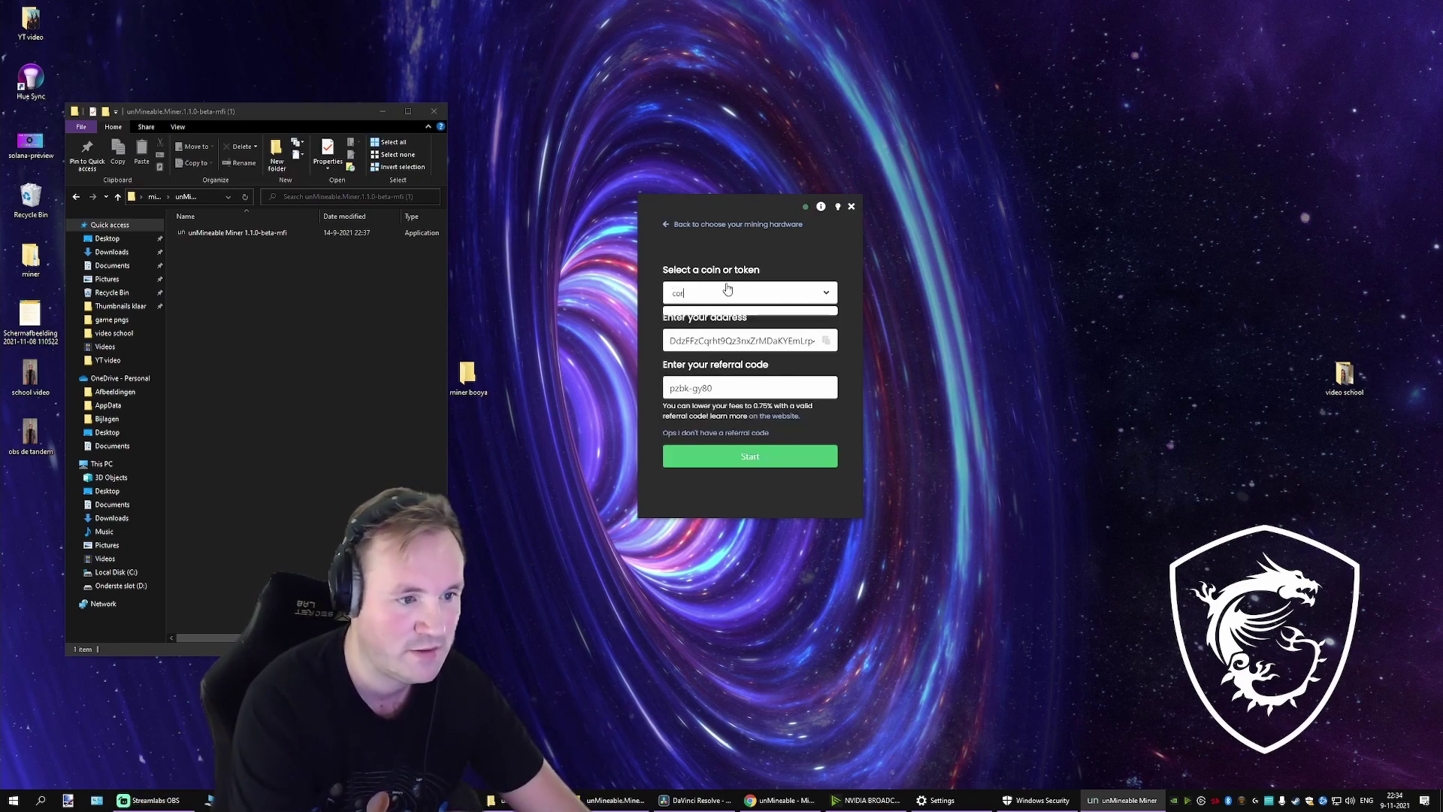
{"action": "key", "text": "BackSpace"}
{"action": "key", "text": "BackSpace"}
{"action": "type", "text": "ard"}
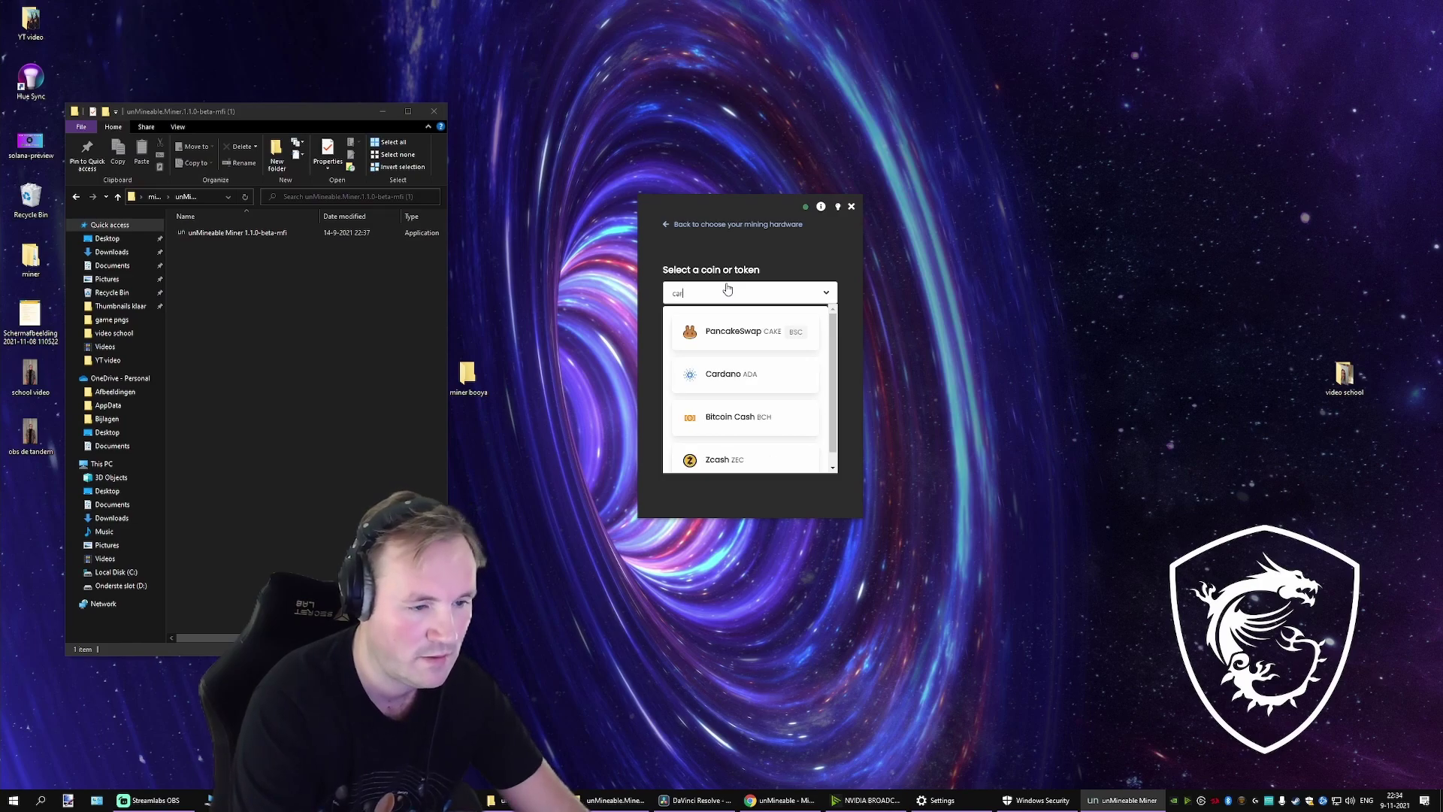
{"action": "left_click", "coordinate": [719, 325]}
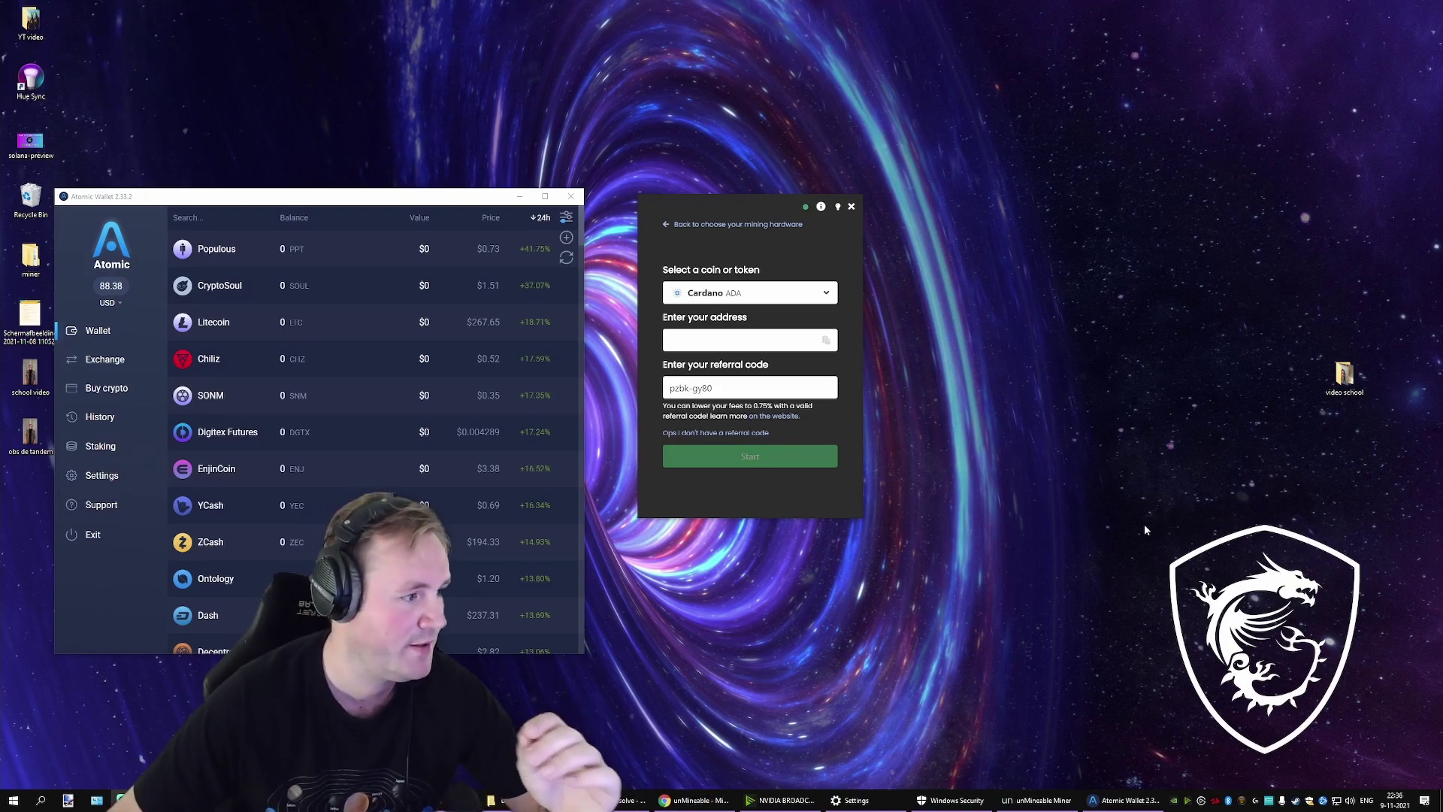
Step: In Atomic Wallet, search 'ada' and show the Cardano receive address
{"action": "left_click", "coordinate": [216, 216]}
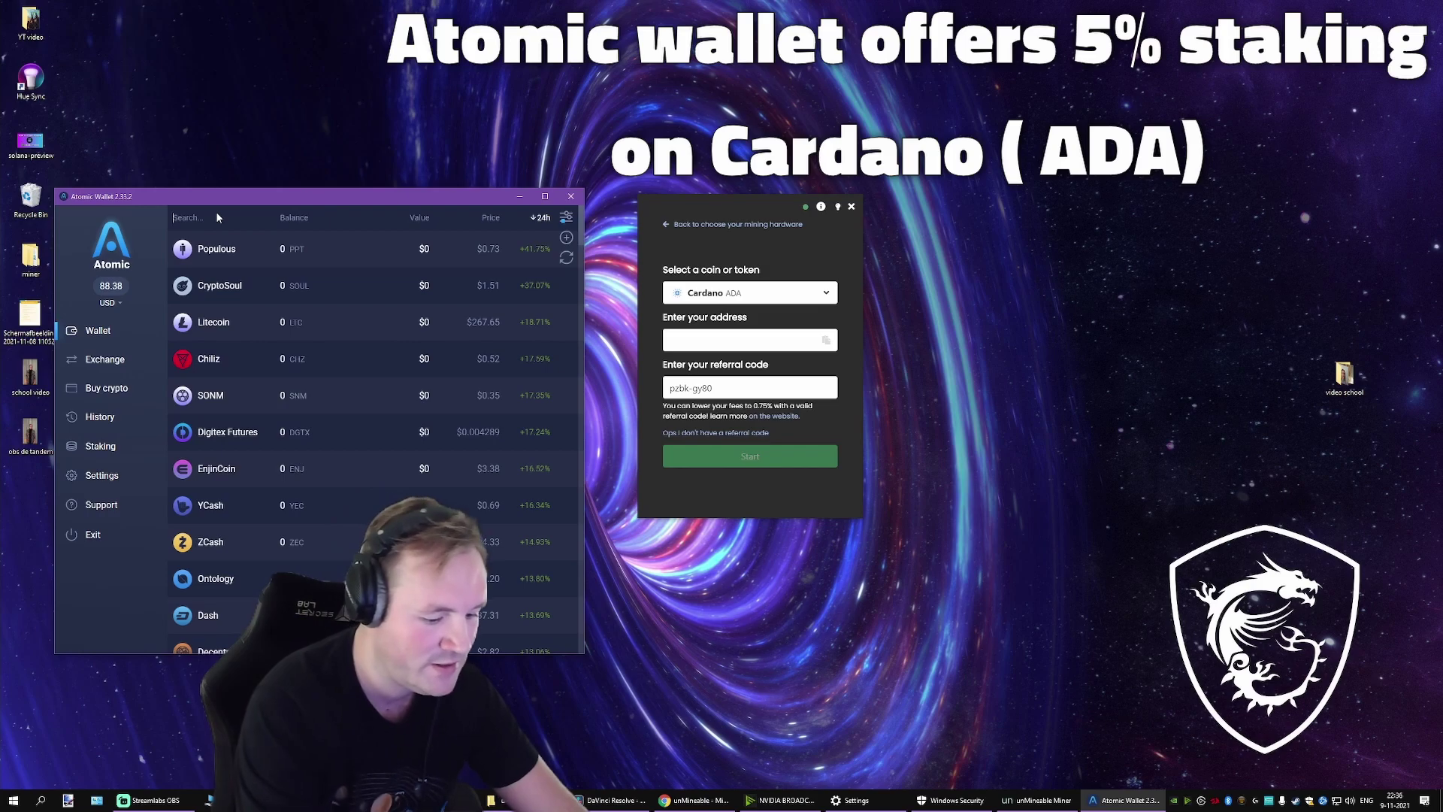
{"action": "left_click", "coordinate": [217, 217]}
{"action": "type", "text": "ada"}
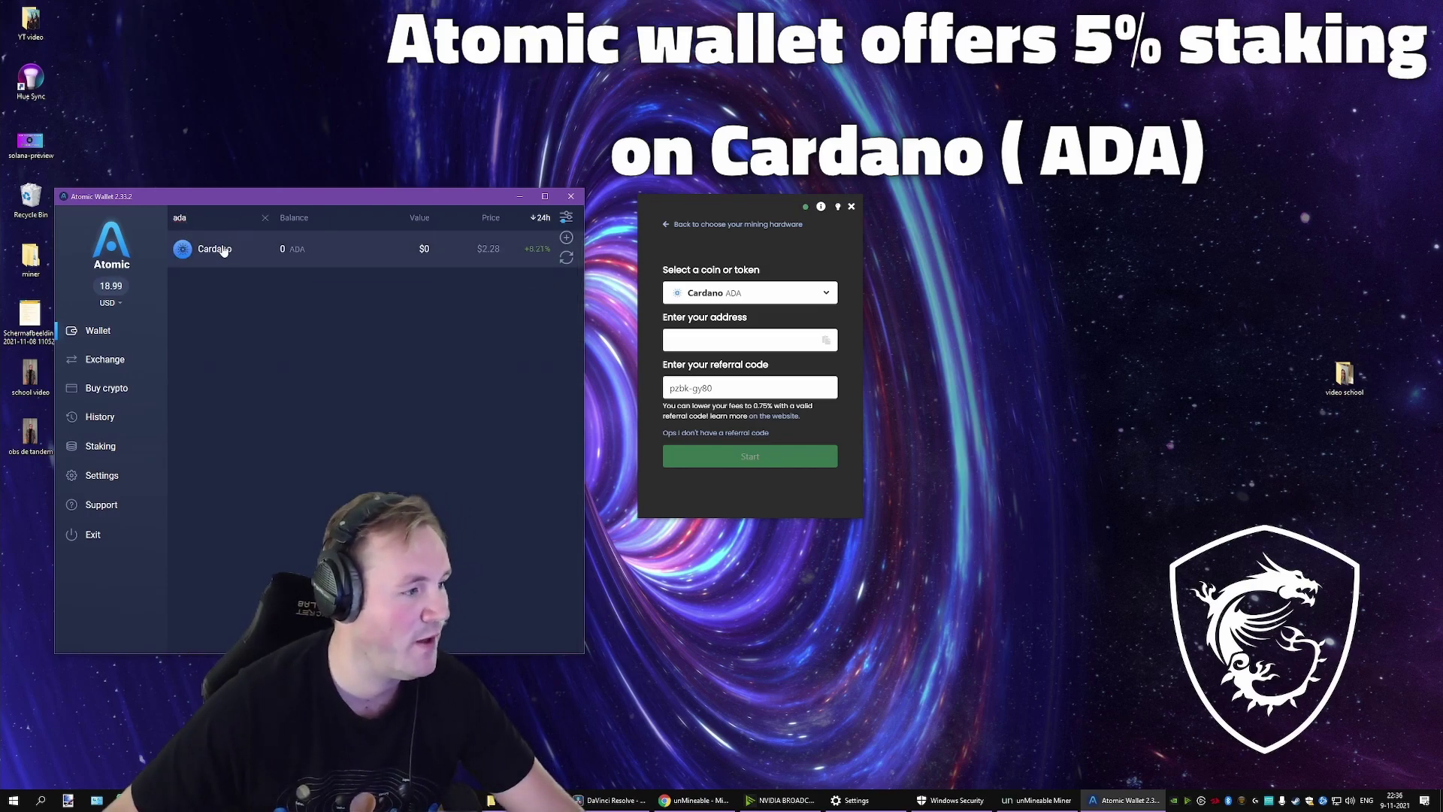
{"action": "left_click", "coordinate": [223, 251]}
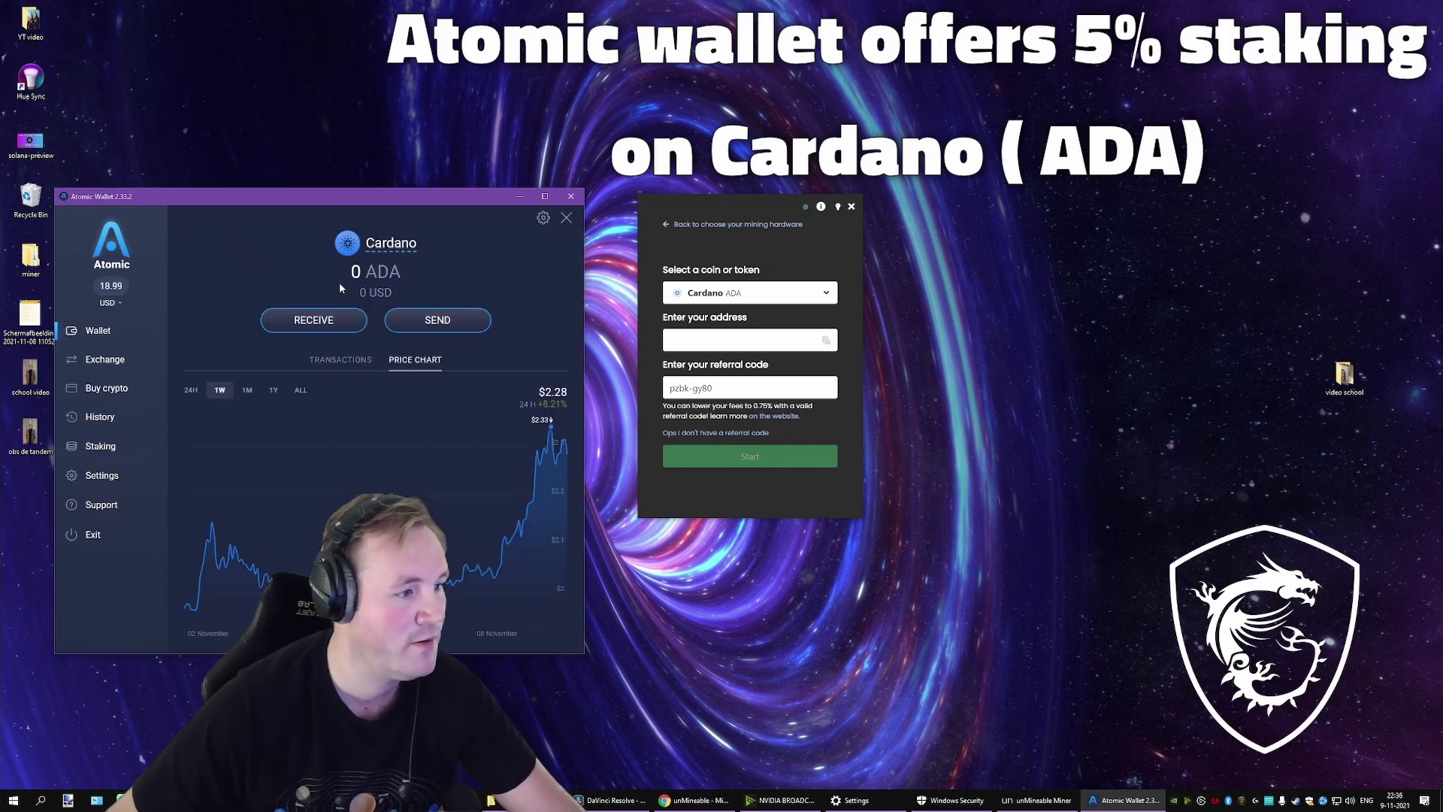
{"action": "left_click", "coordinate": [322, 322]}
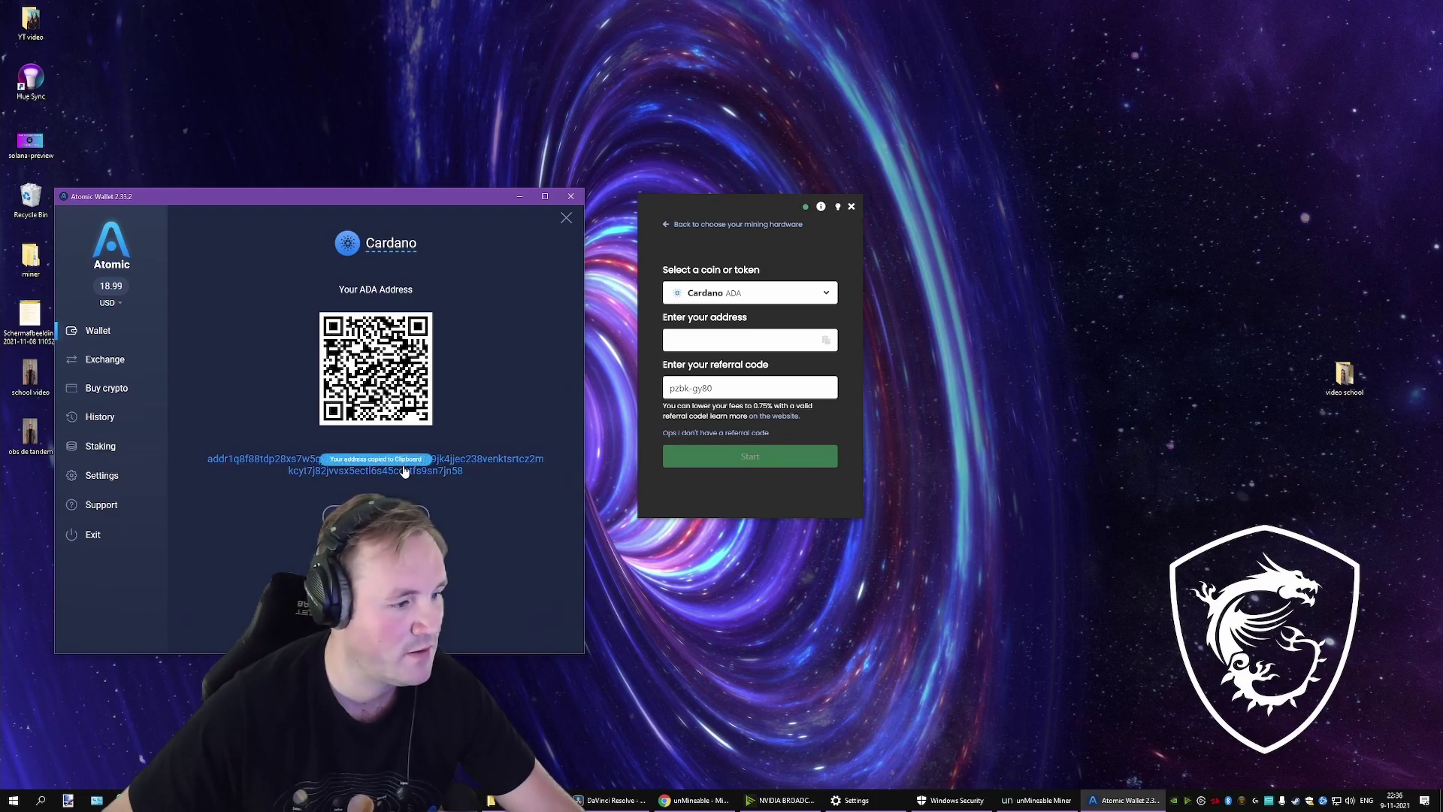
Step: Paste the ADA address into the miner, select the referral code, and close Atomic Wallet
{"action": "left_click", "coordinate": [702, 340]}
{"action": "type", "text": "addr1q8f88tdp28xs7w5qylz2lgyteq9dgc0s7jf3ytg9jk4jjec238venktsrtcz2mkcyt7j82jvvsx5ectl6s45ccctfs9sn7jn58"}
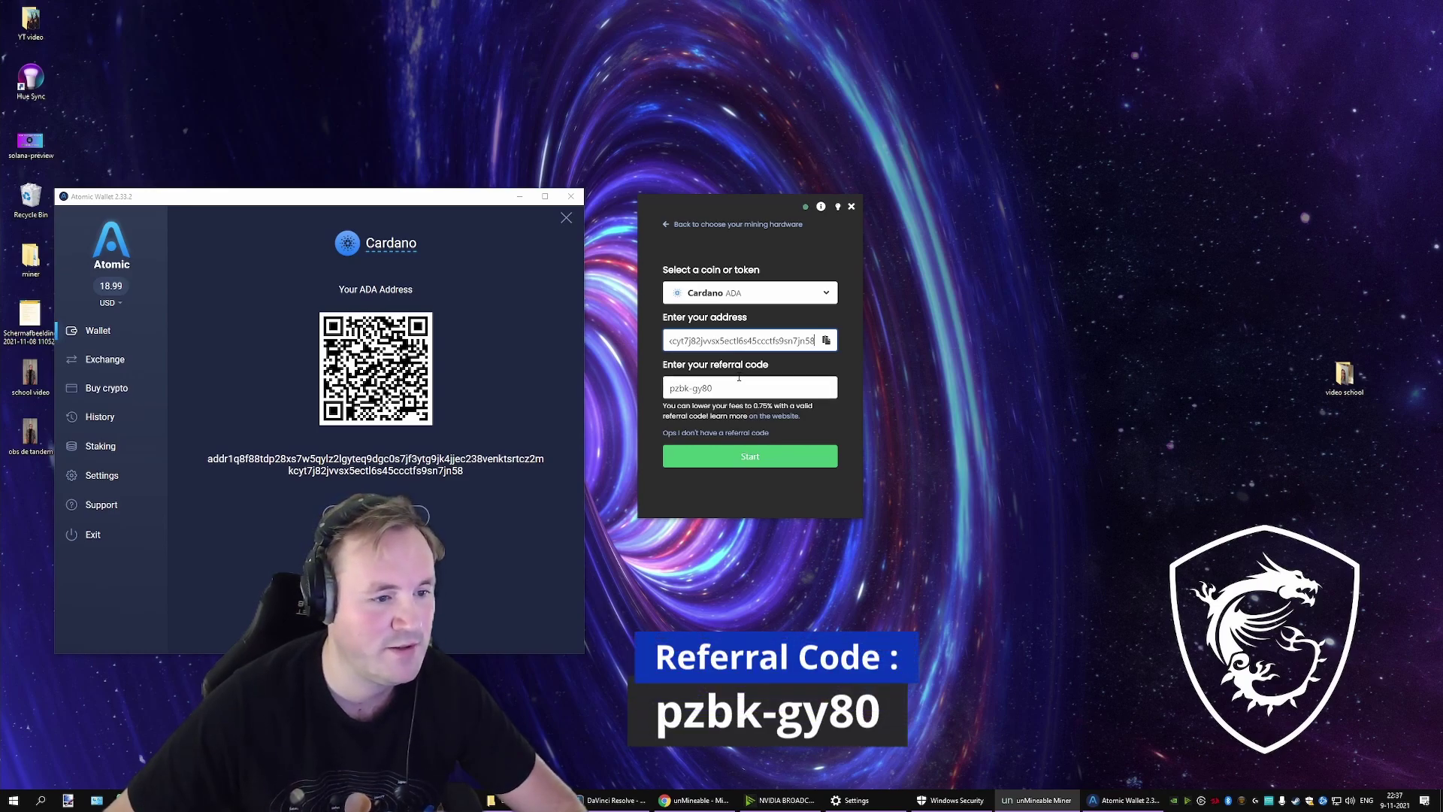
{"action": "left_click", "coordinate": [759, 366]}
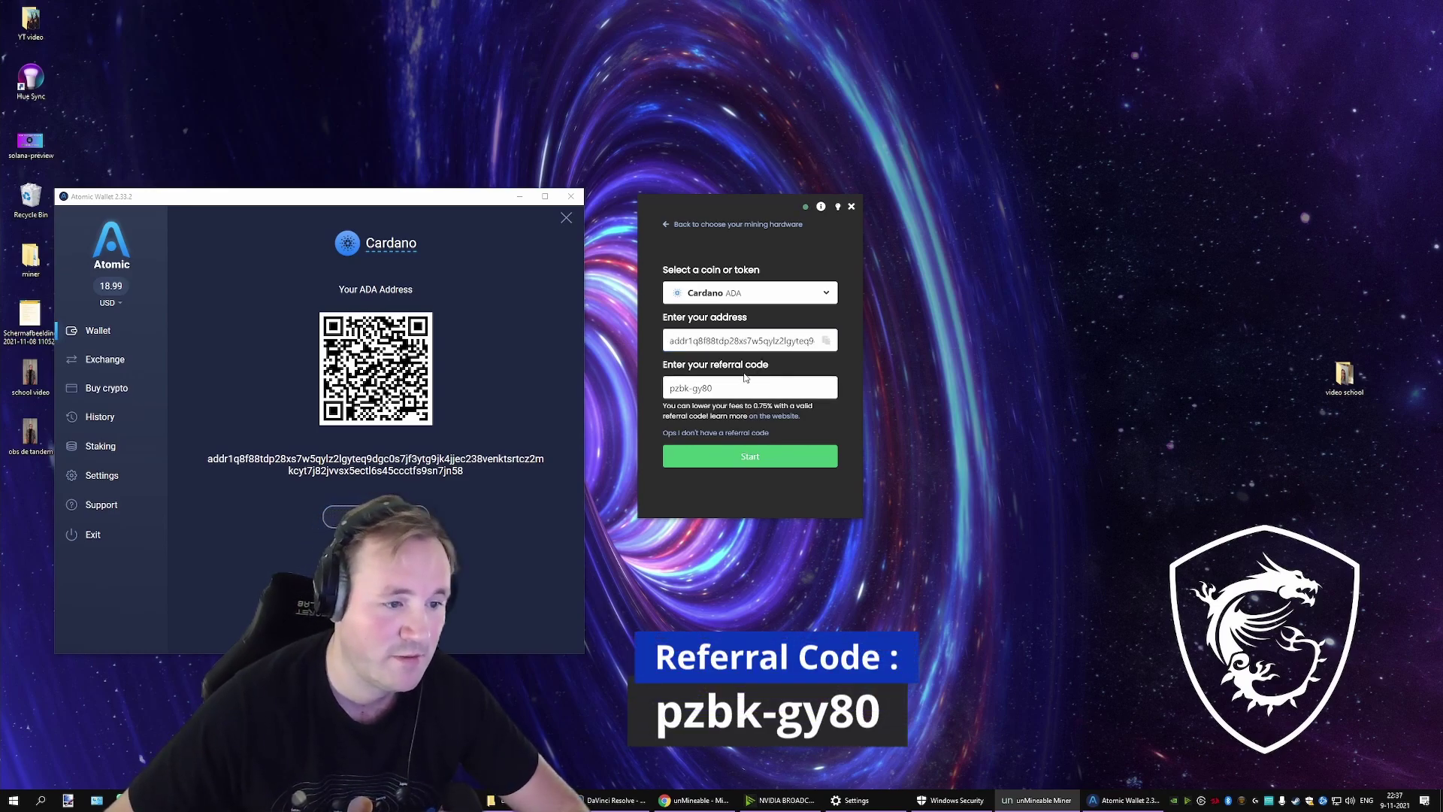
{"action": "left_click_drag", "start_coordinate": [722, 388], "coordinate": [664, 390]}
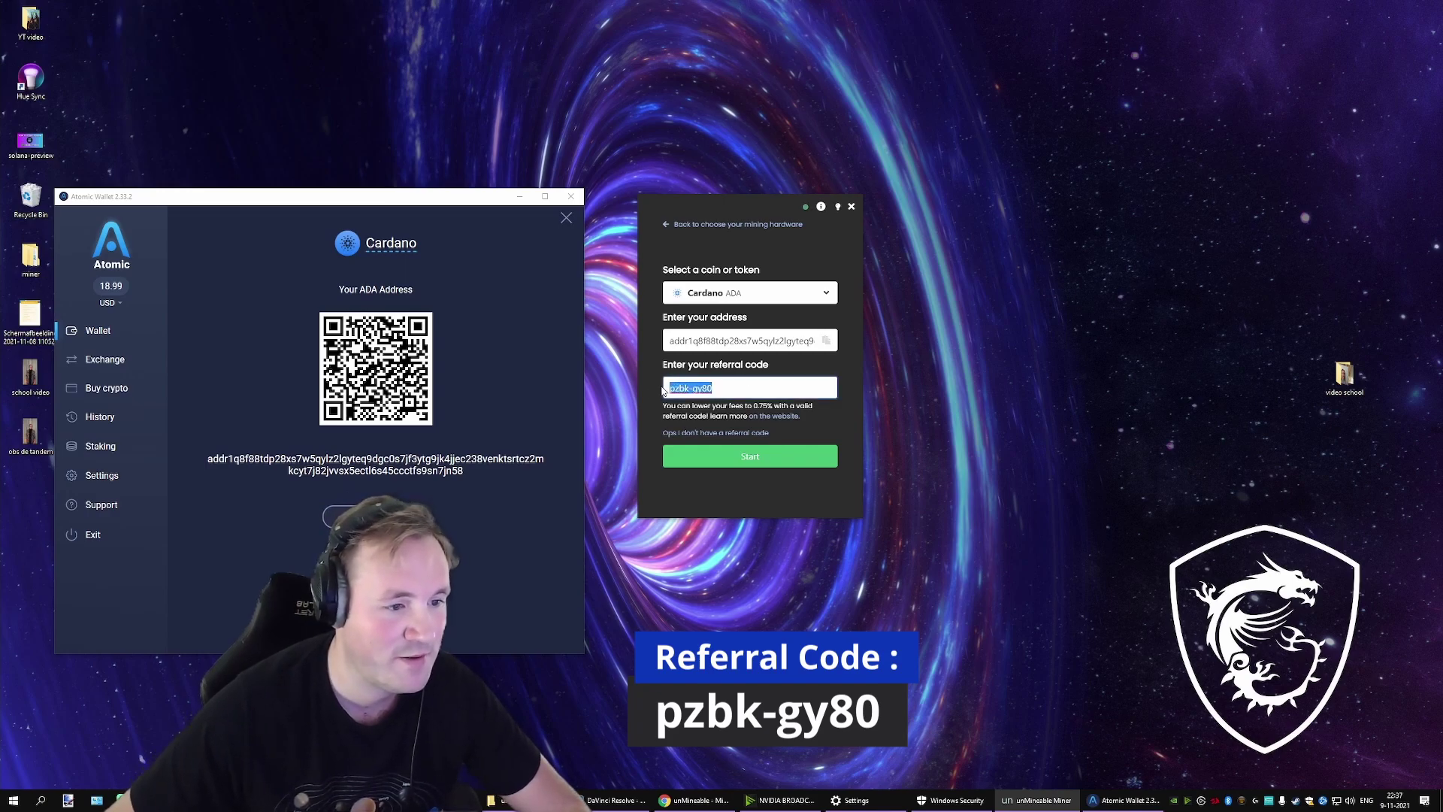
{"action": "key", "text": "alt+Tab"}
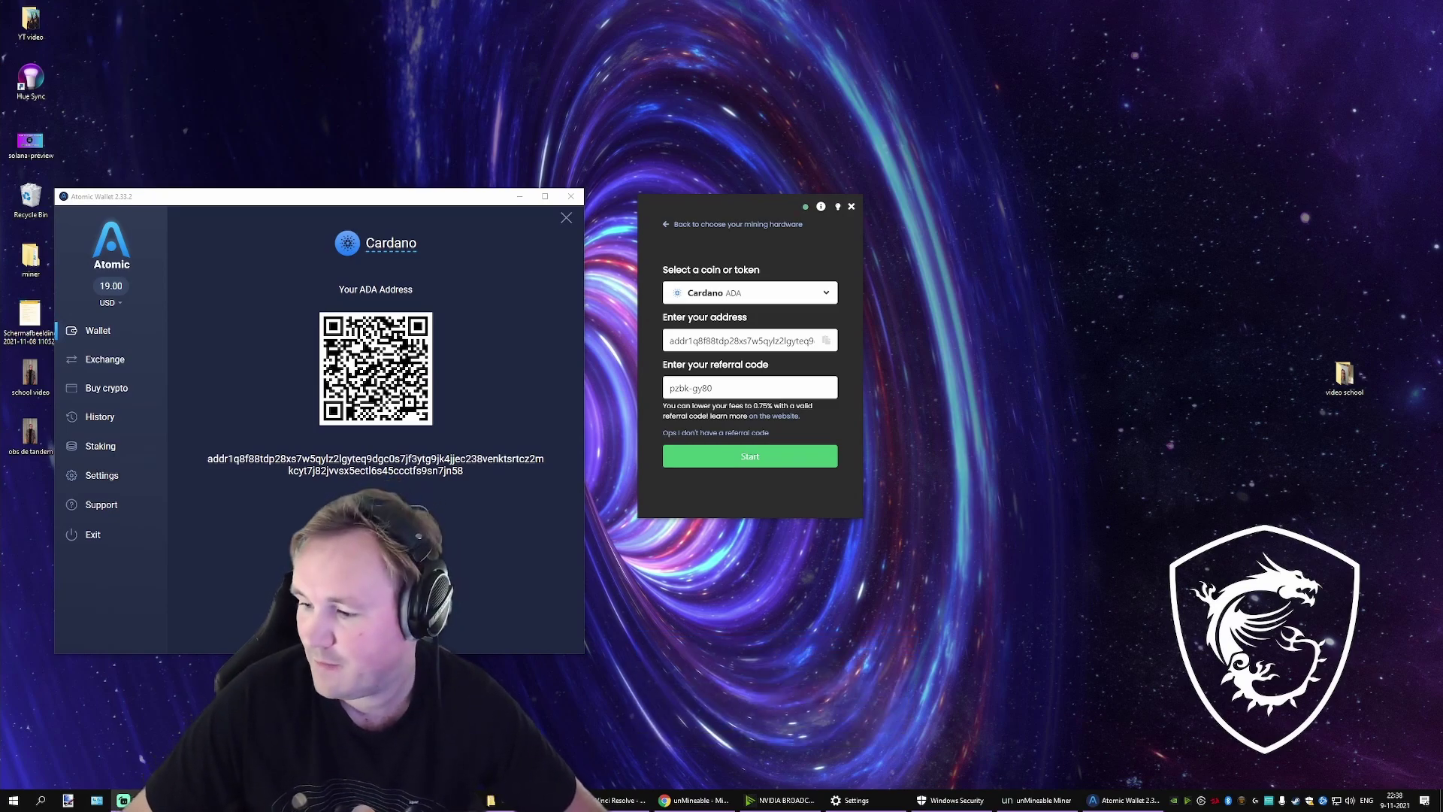
{"action": "key", "text": "alt+F4"}
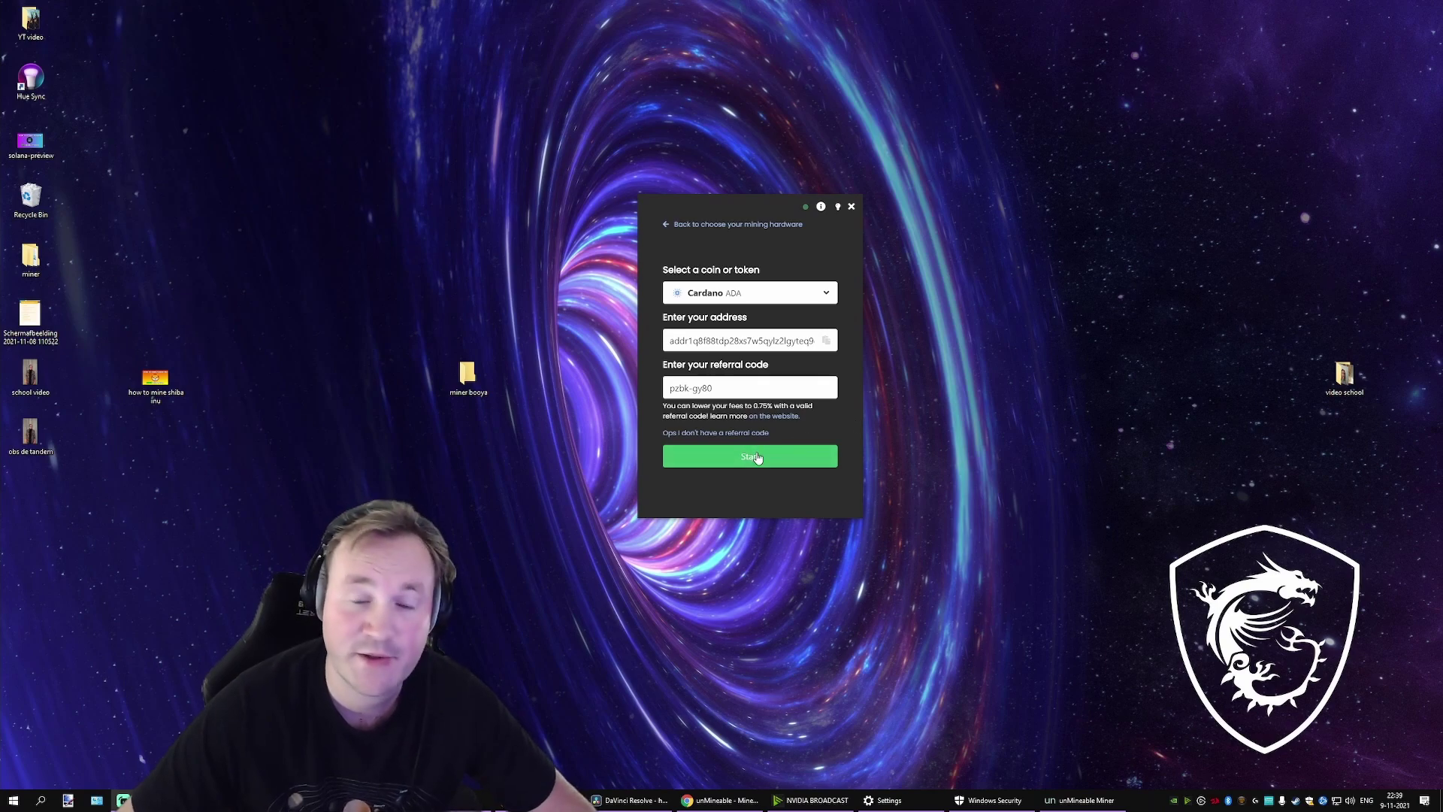
Step: Start ADA mining, save the miner settings to restart, and open the address stats page
{"action": "left_click", "coordinate": [757, 457]}
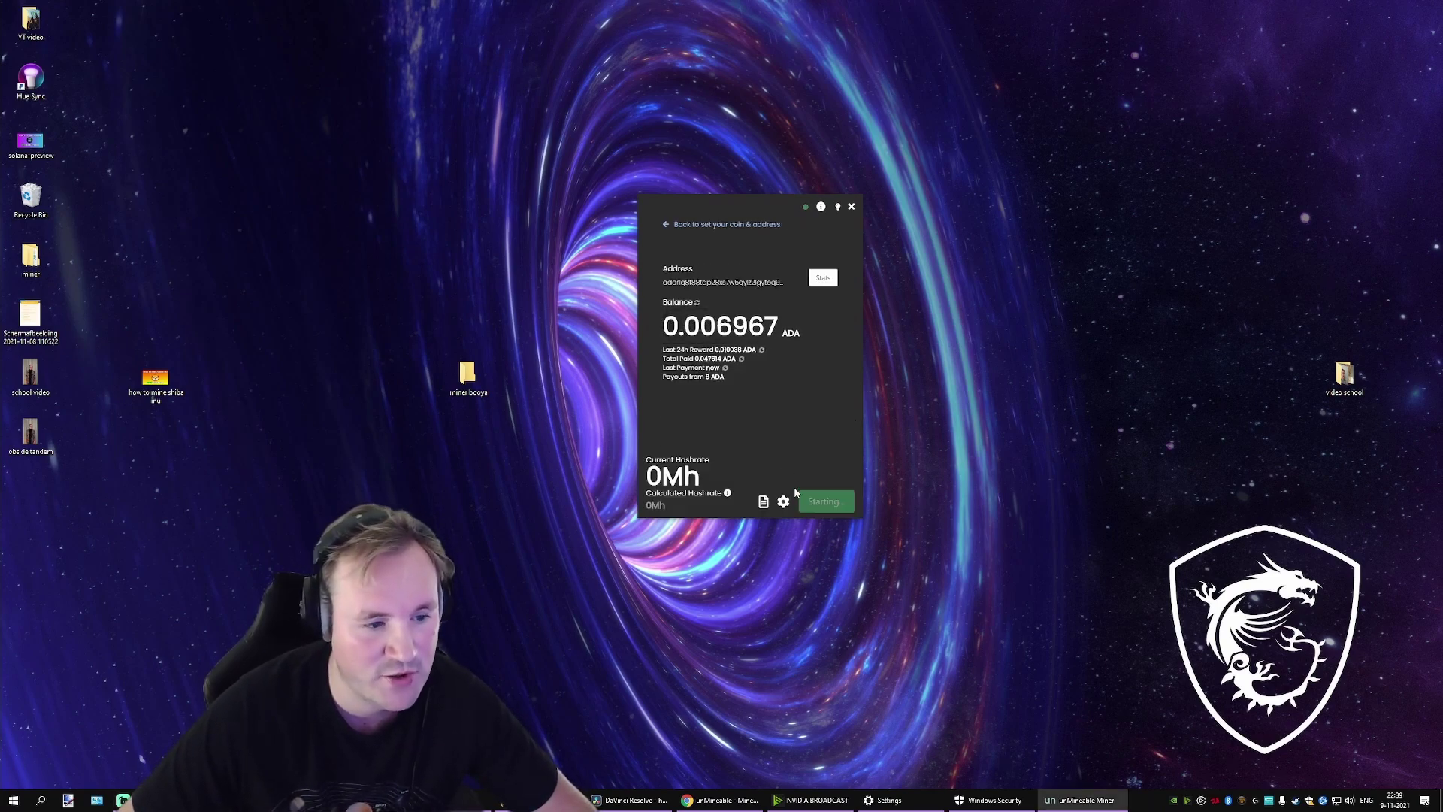
{"action": "left_click", "coordinate": [785, 502]}
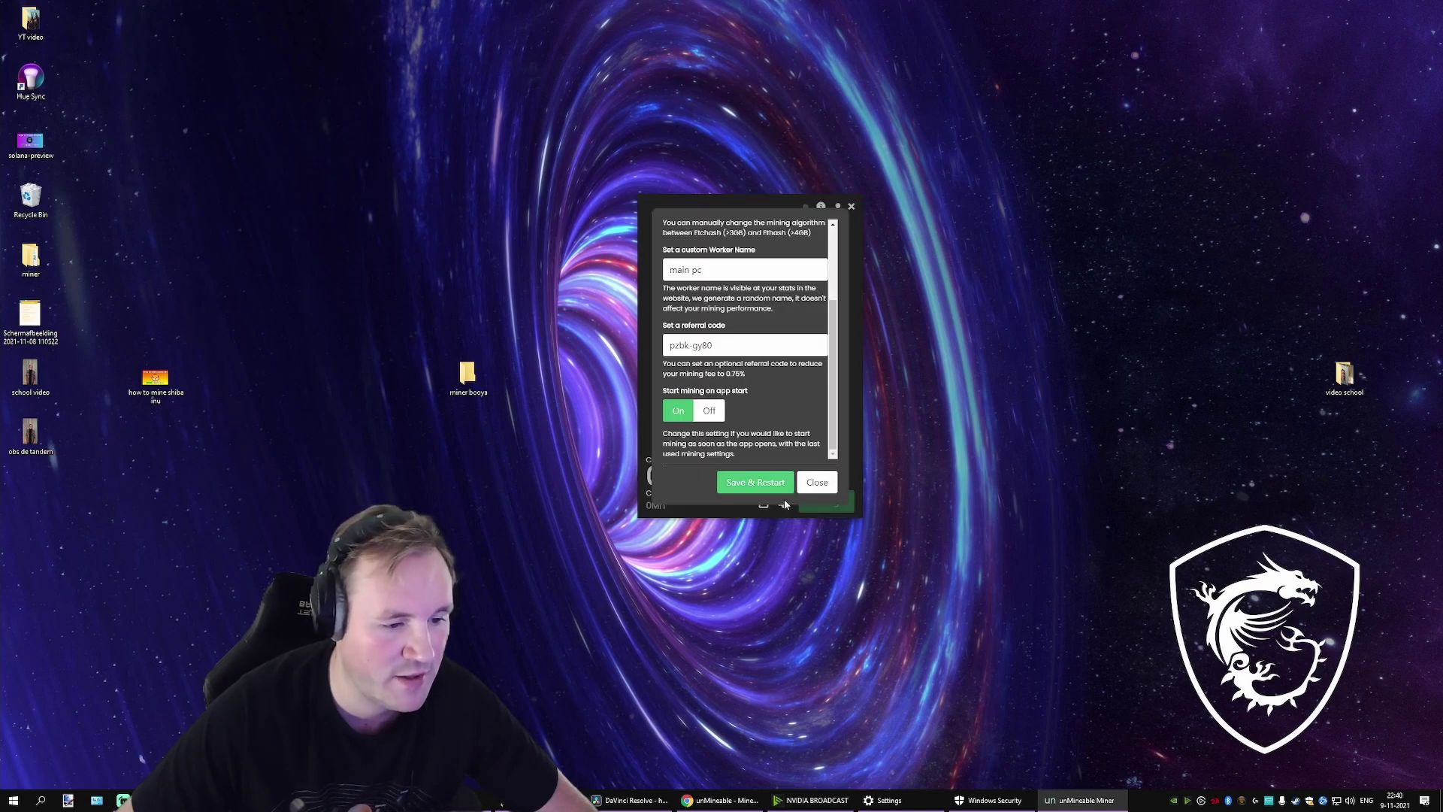
{"action": "scroll", "coordinate": [672, 271], "scroll_direction": "up", "scroll_amount": 3}
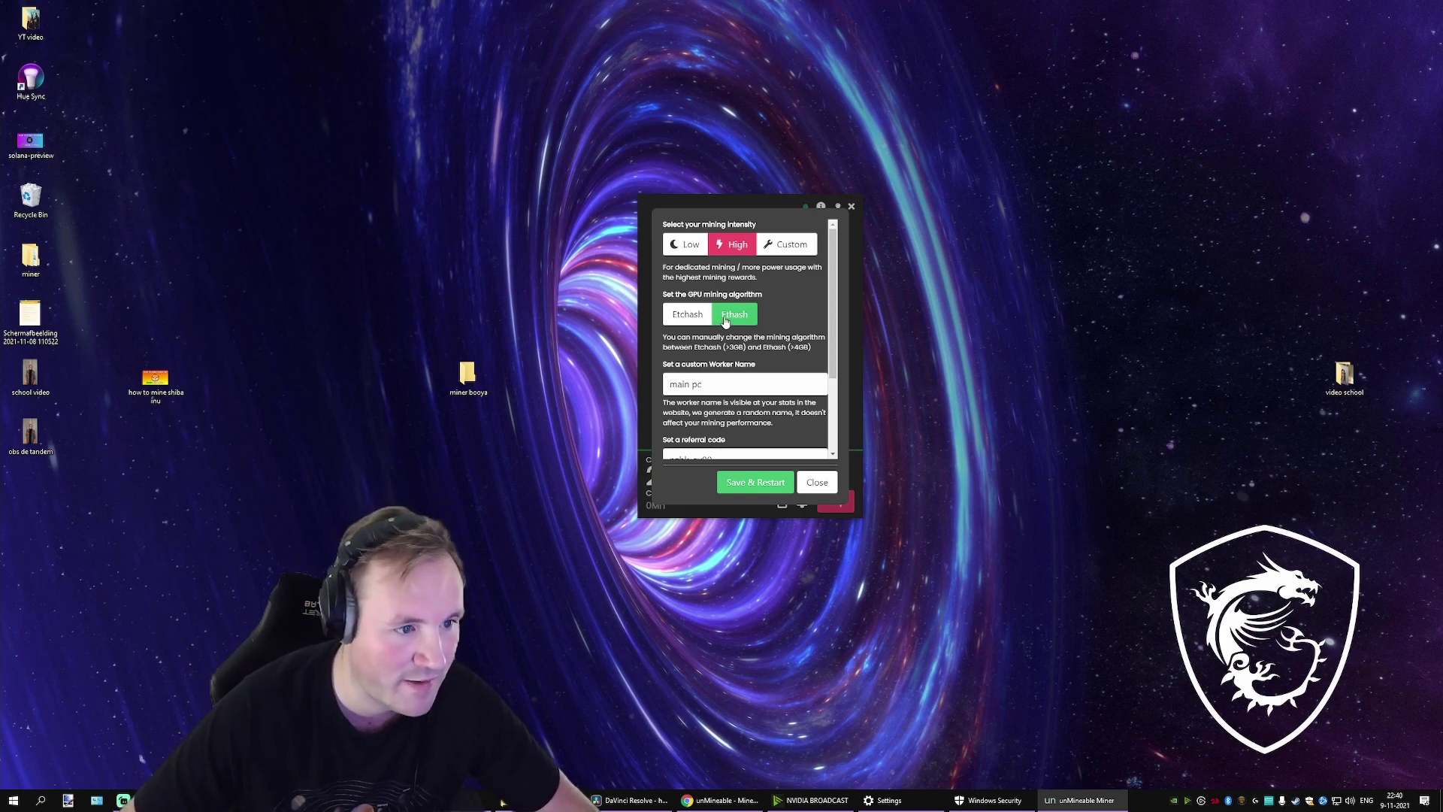
{"action": "scroll", "coordinate": [728, 324], "scroll_direction": "down", "scroll_amount": 3}
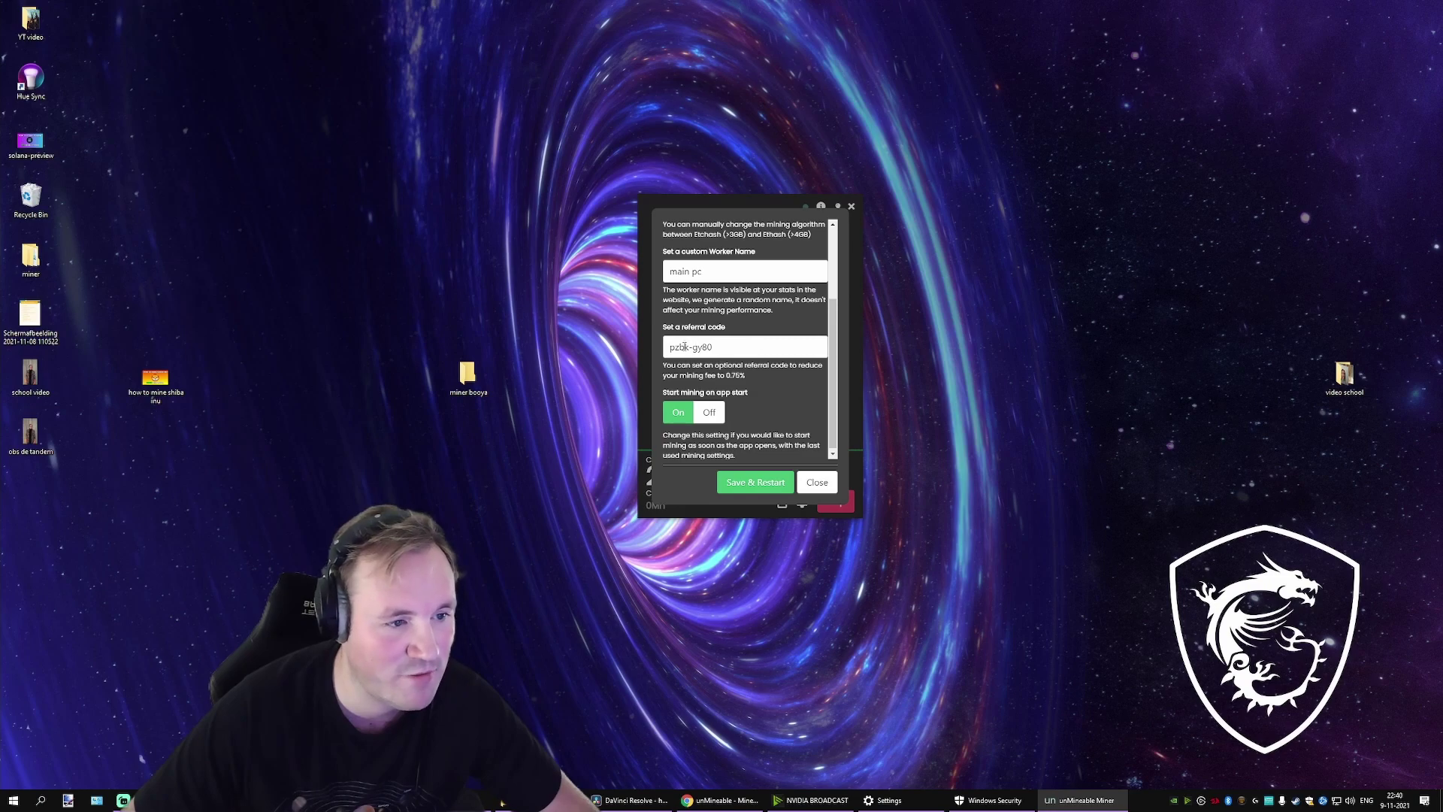
{"action": "scroll", "coordinate": [744, 397], "scroll_direction": "down", "scroll_amount": 1}
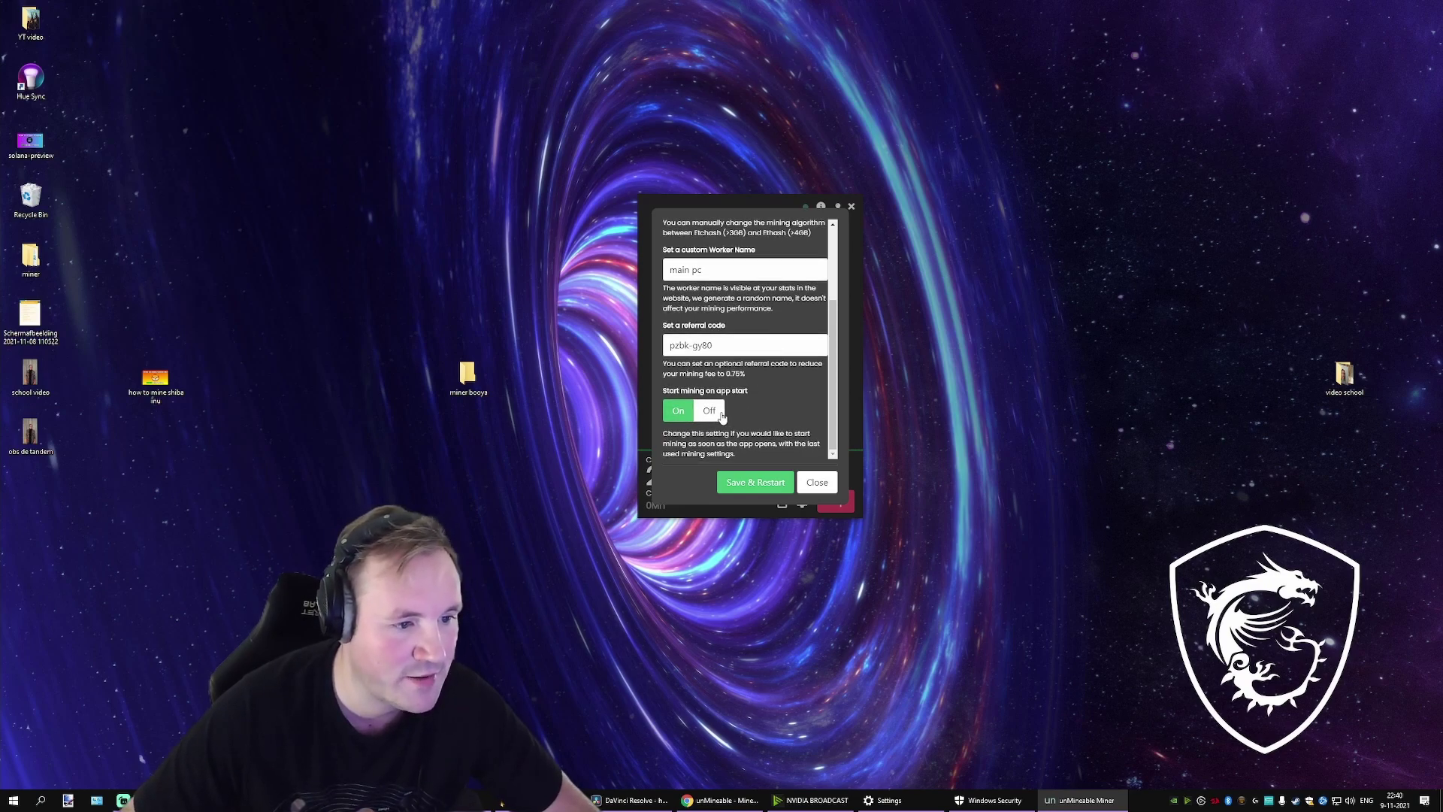
{"action": "left_click", "coordinate": [755, 483]}
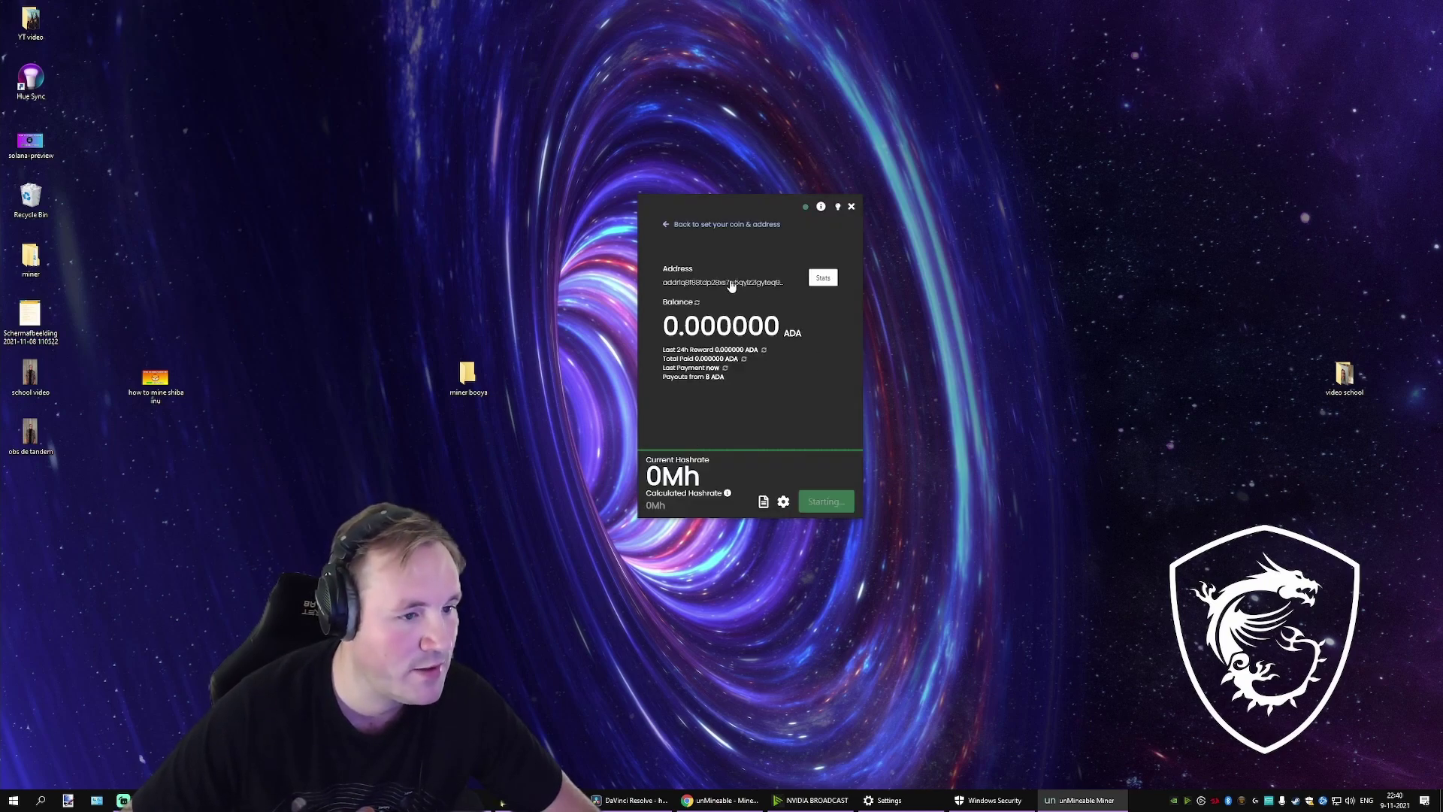
{"action": "left_click", "coordinate": [731, 283]}
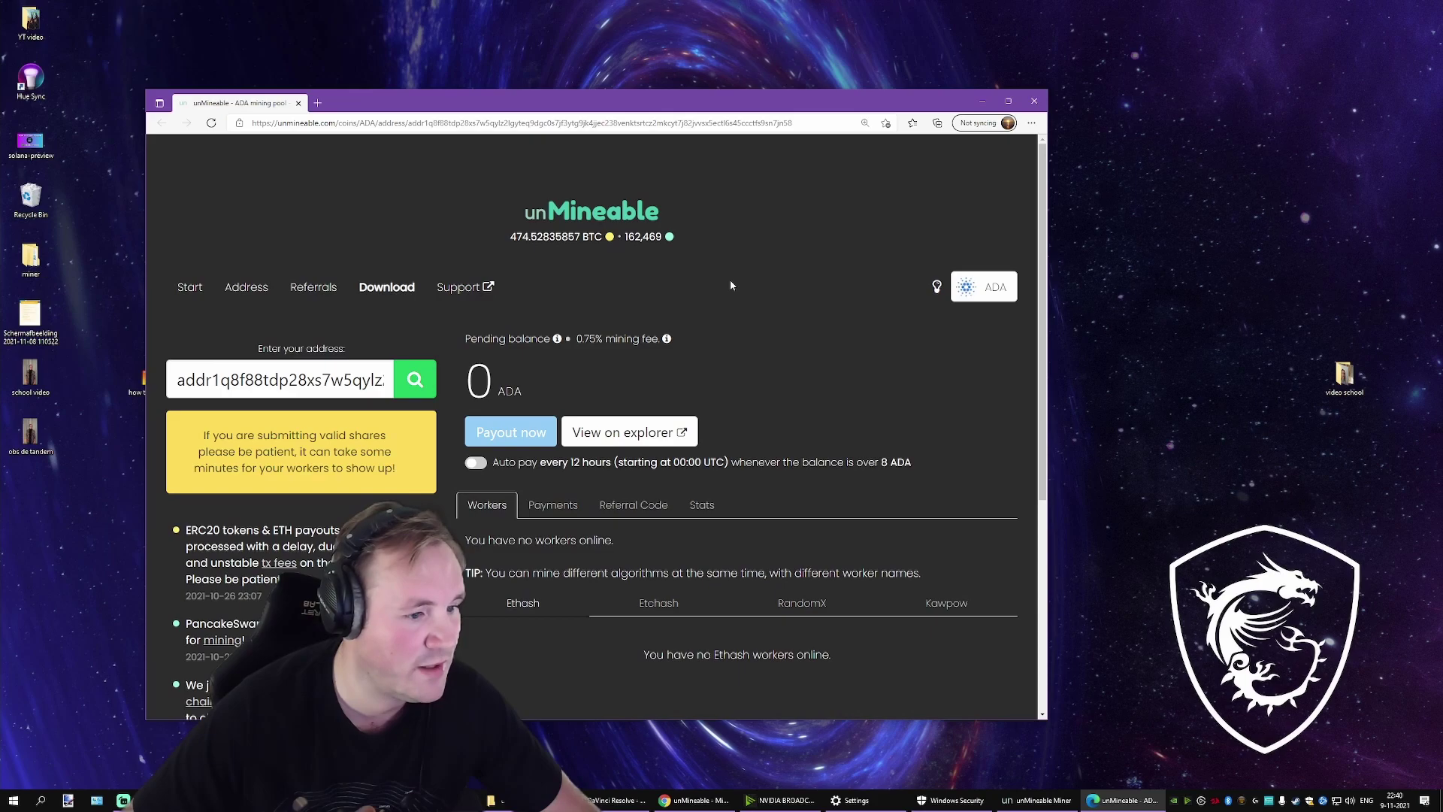
Step: Browse unMineable's coin list and drag the browser aside to check the running miner
{"action": "left_click", "coordinate": [993, 295]}
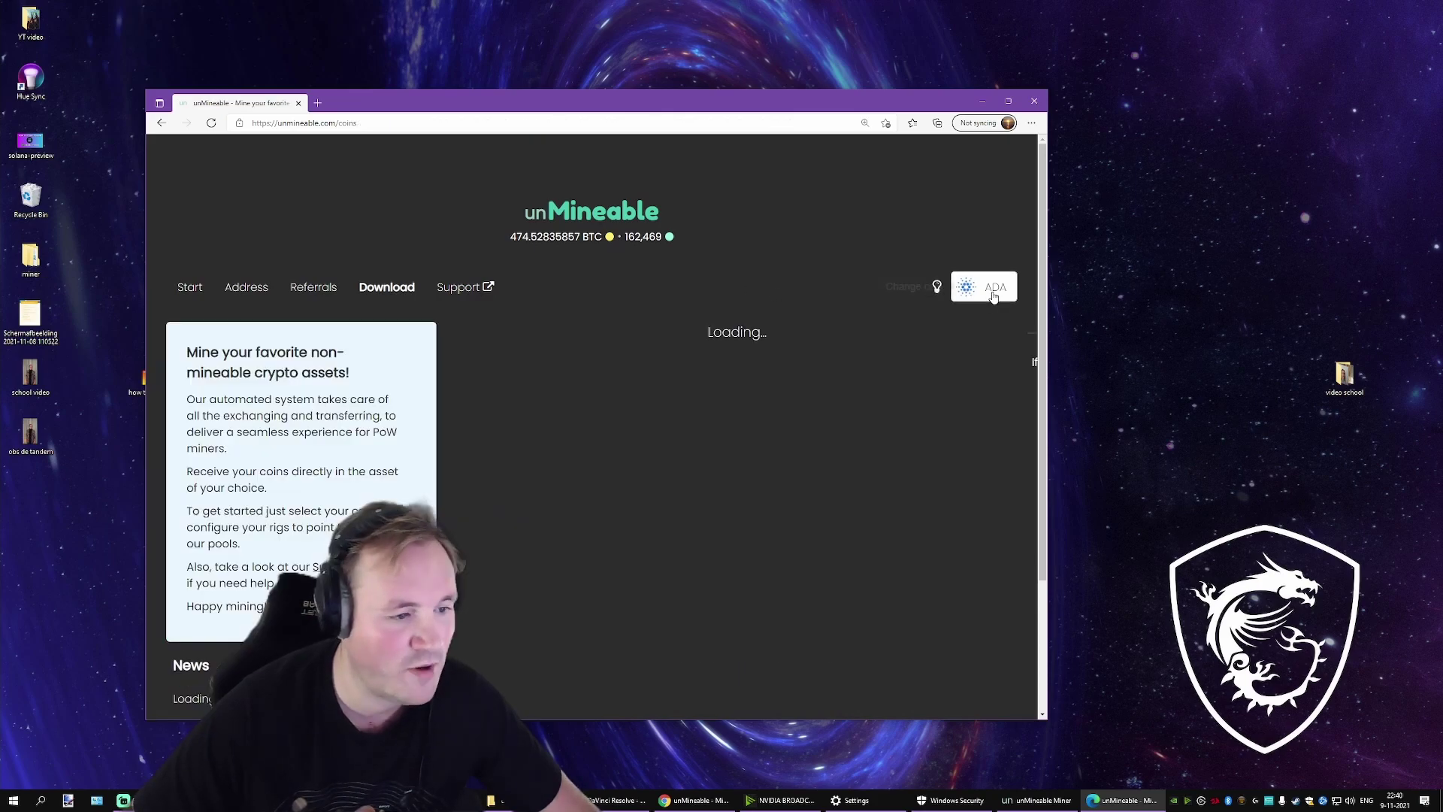
{"action": "scroll", "coordinate": [778, 404], "scroll_direction": "down", "scroll_amount": 3}
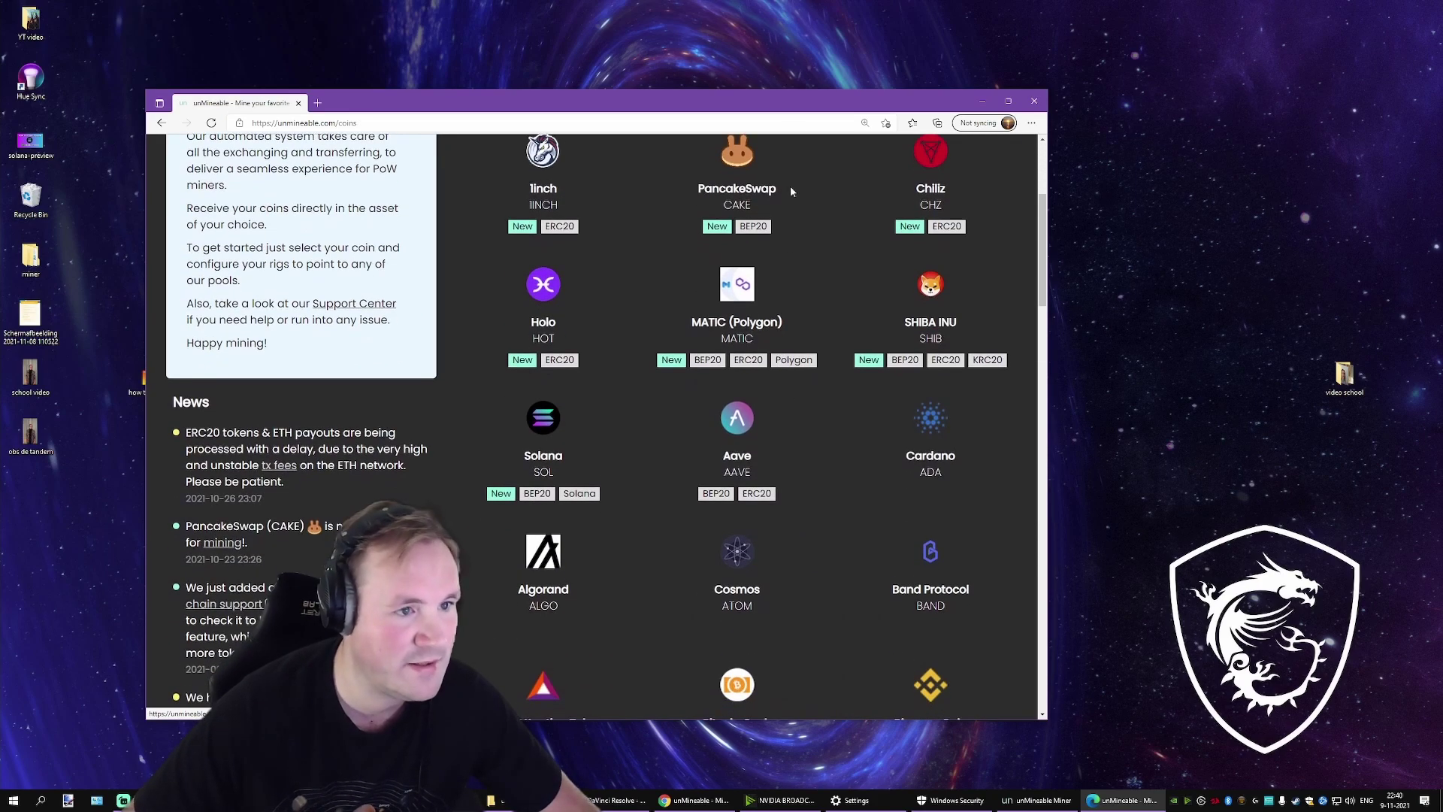
{"action": "left_click_drag", "start_coordinate": [752, 102], "coordinate": [925, 547]}
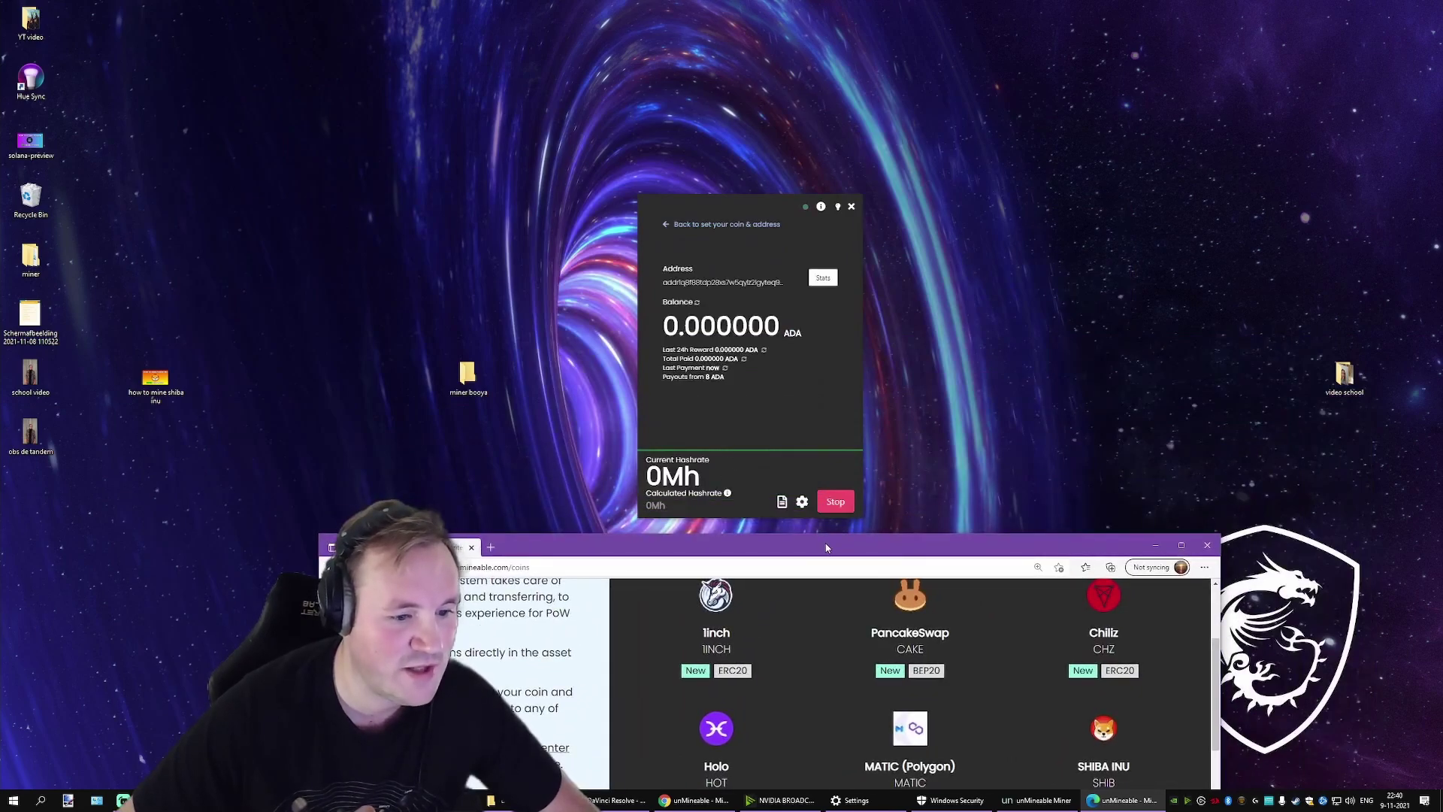
{"action": "left_click_drag", "start_coordinate": [826, 548], "coordinate": [793, 73]}
{"action": "scroll", "coordinate": [834, 319], "scroll_direction": "down", "scroll_amount": 5}
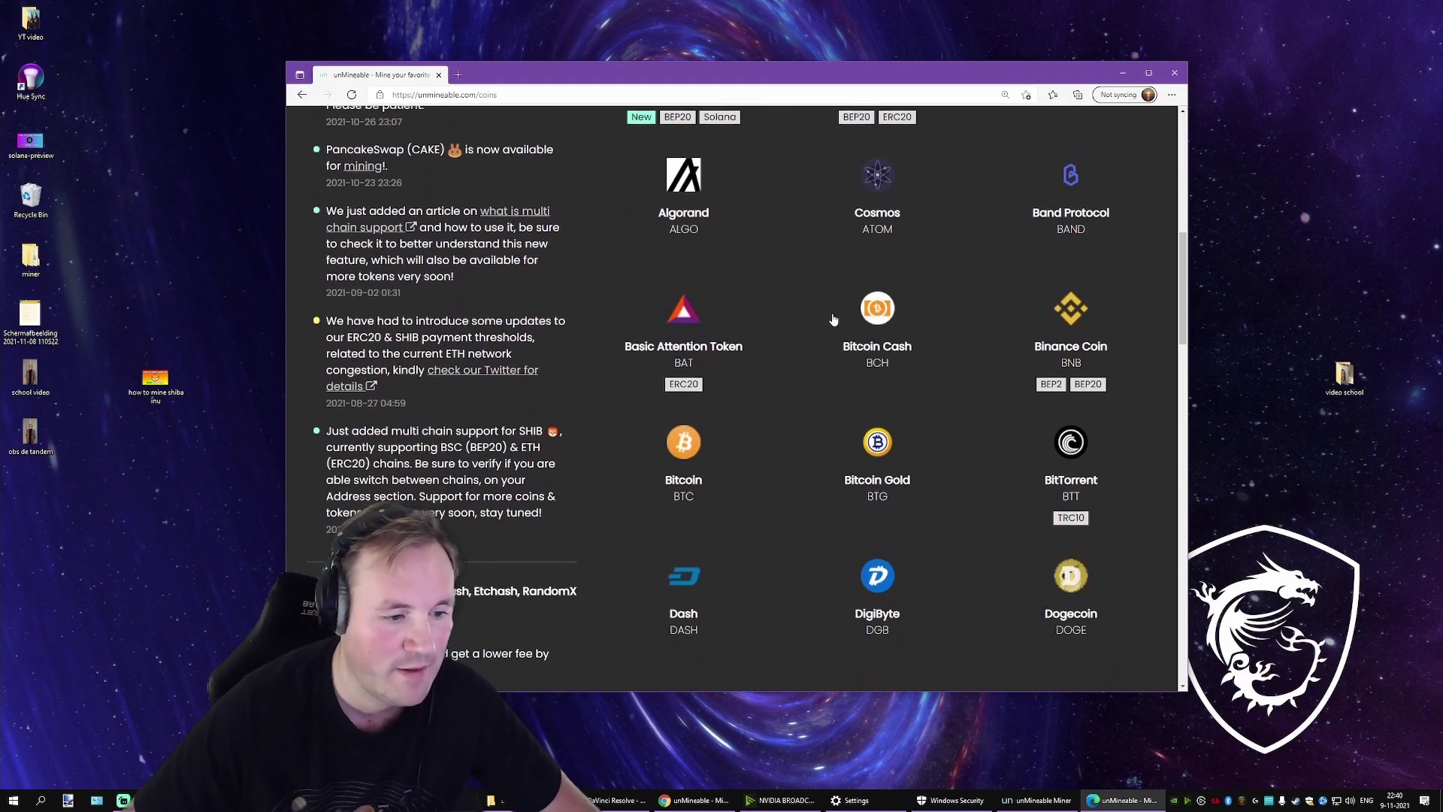
{"action": "scroll", "coordinate": [834, 320], "scroll_direction": "down", "scroll_amount": 14}
{"action": "scroll", "coordinate": [833, 319], "scroll_direction": "down", "scroll_amount": 10}
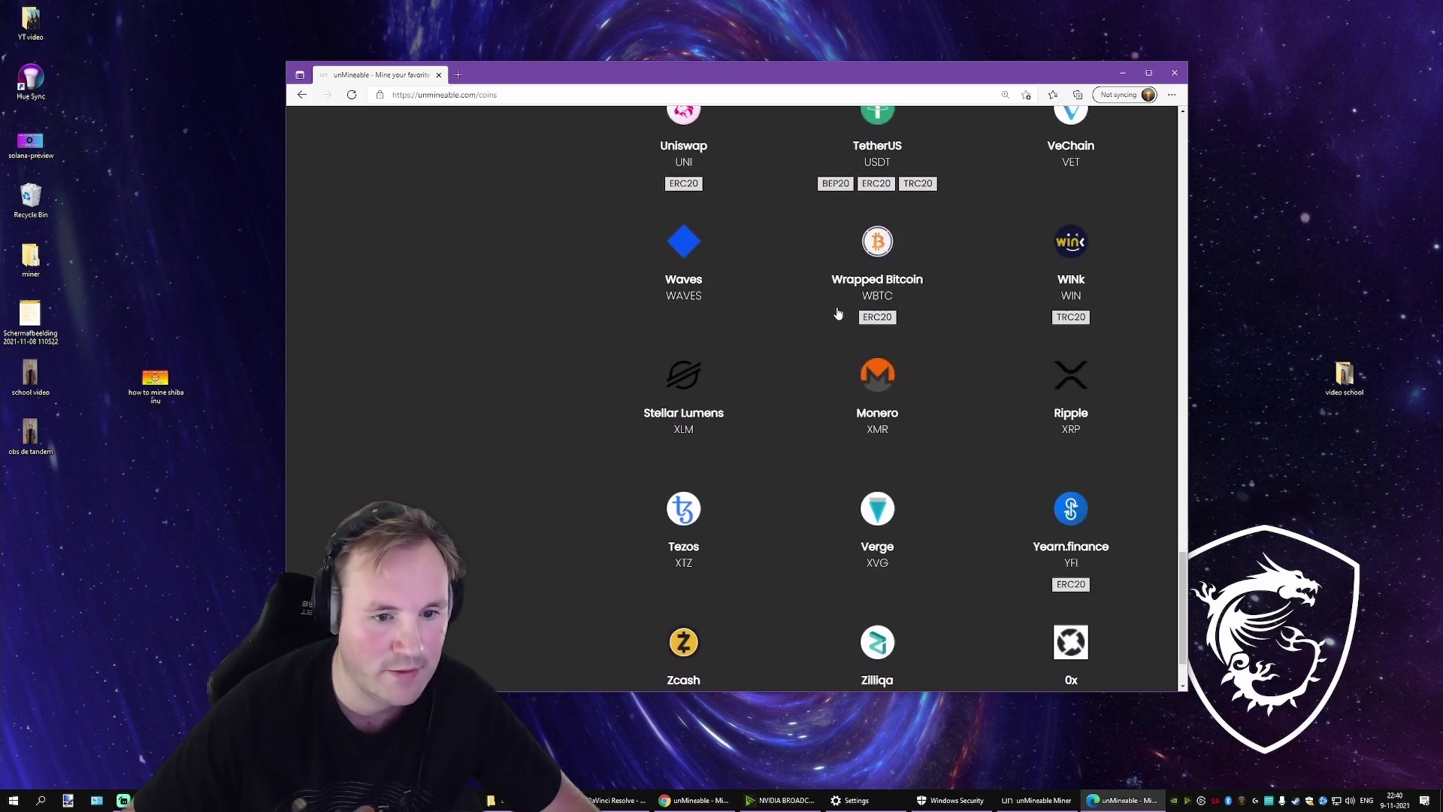
{"action": "scroll", "coordinate": [838, 312], "scroll_direction": "up", "scroll_amount": 20}
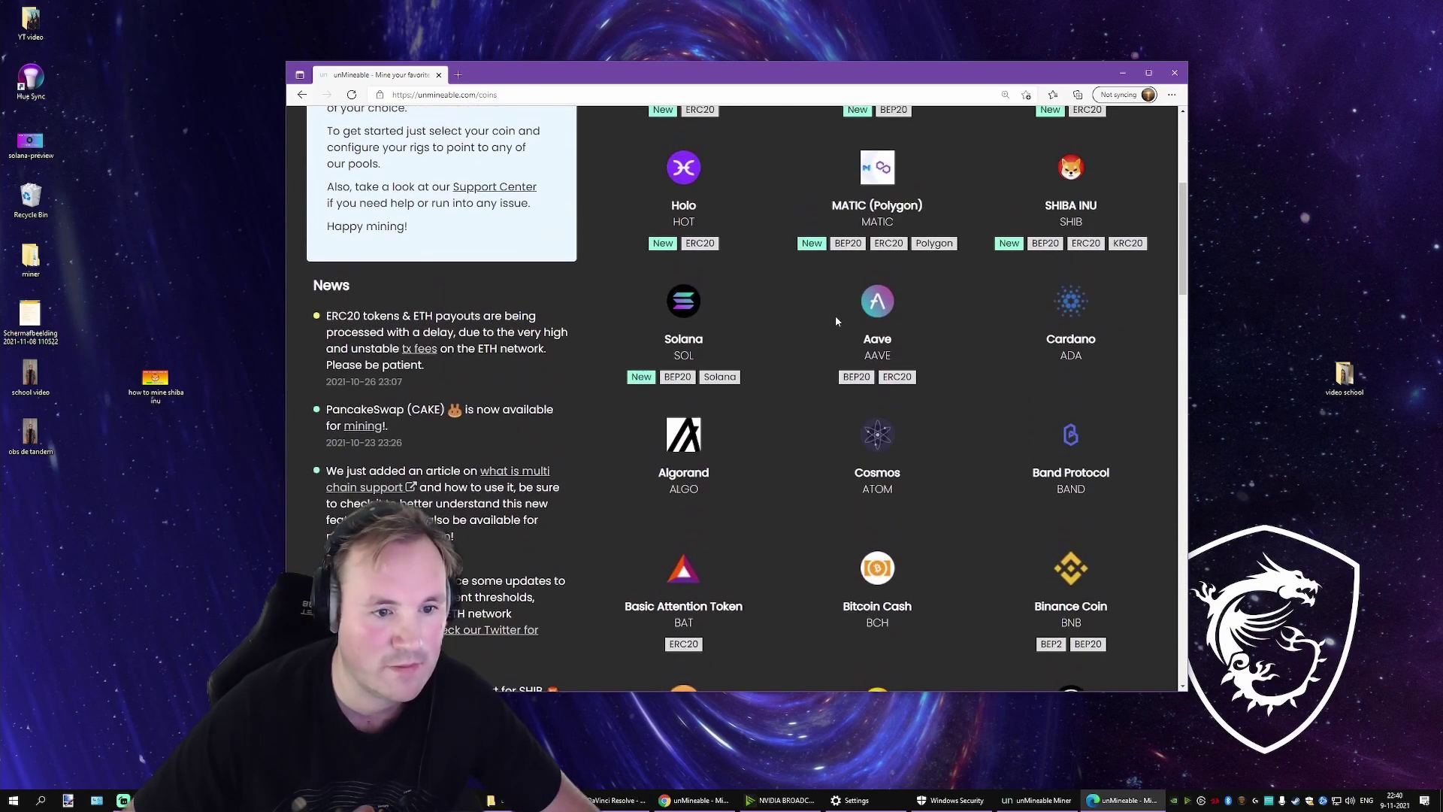
Step: On the Cardano page, enter 200 Ethash hashrate to get 6.305158 ADA per day
{"action": "left_click", "coordinate": [1068, 308]}
{"action": "scroll", "coordinate": [846, 425], "scroll_direction": "down", "scroll_amount": 8}
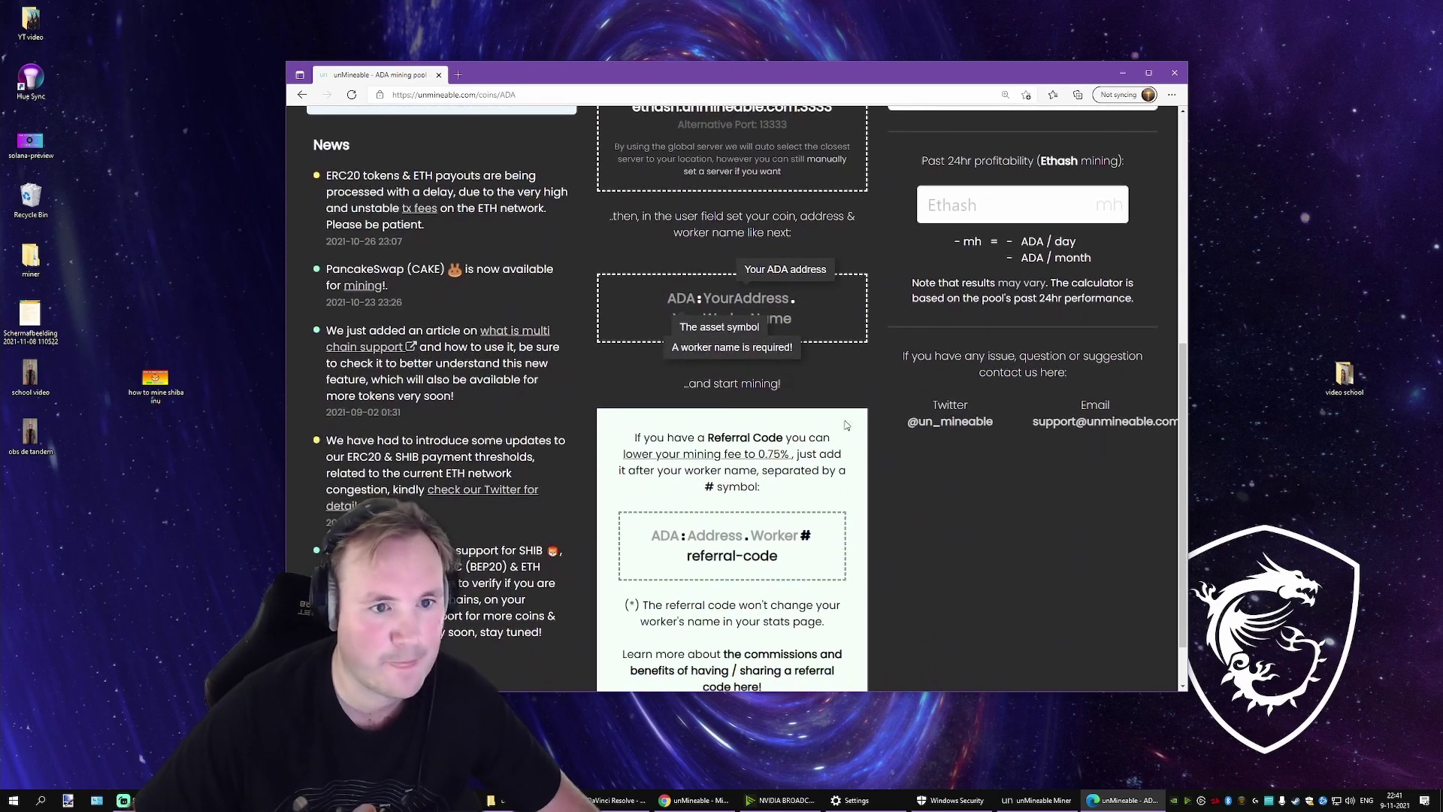
{"action": "left_click", "coordinate": [1038, 206]}
{"action": "type", "text": "200"}
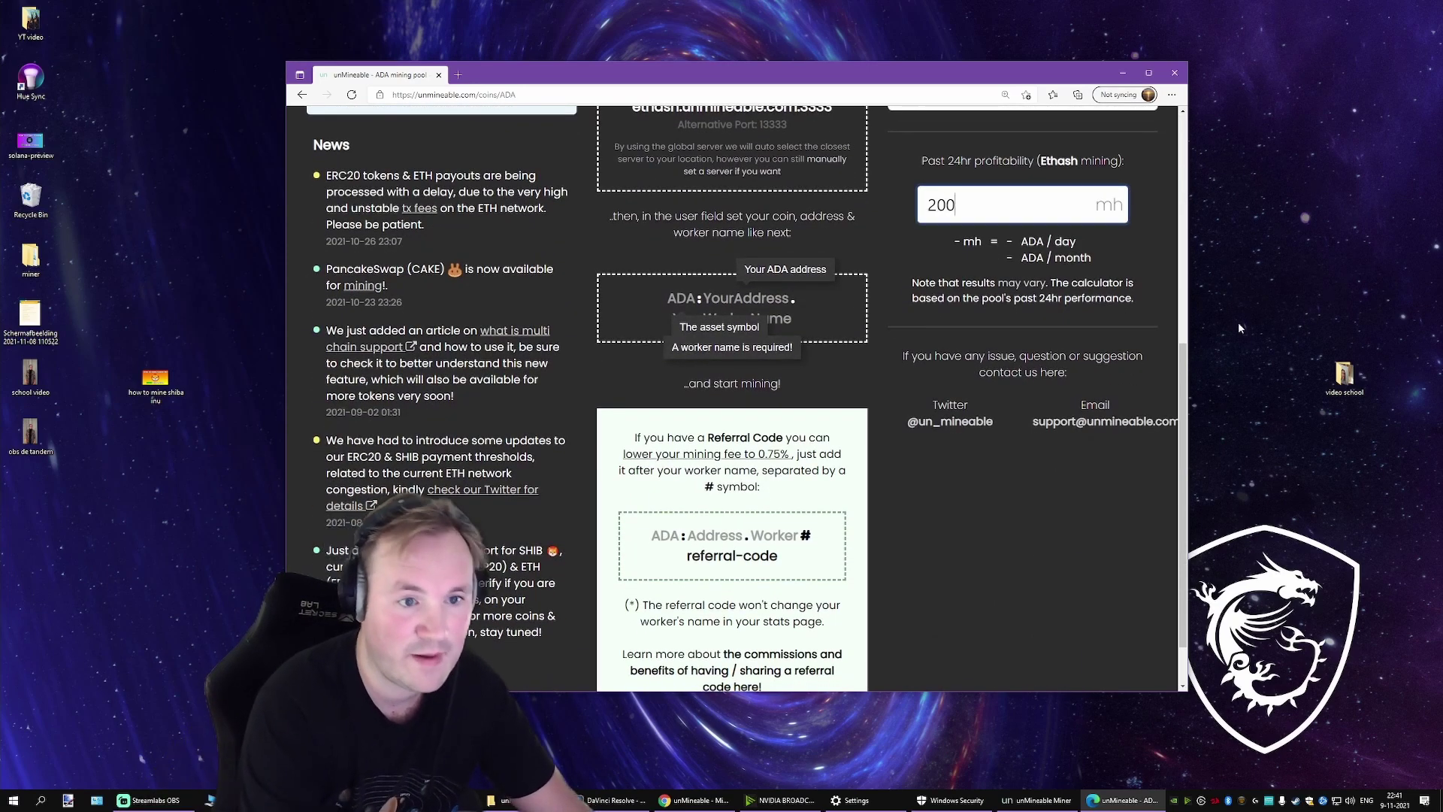
{"action": "key", "text": "Tab"}
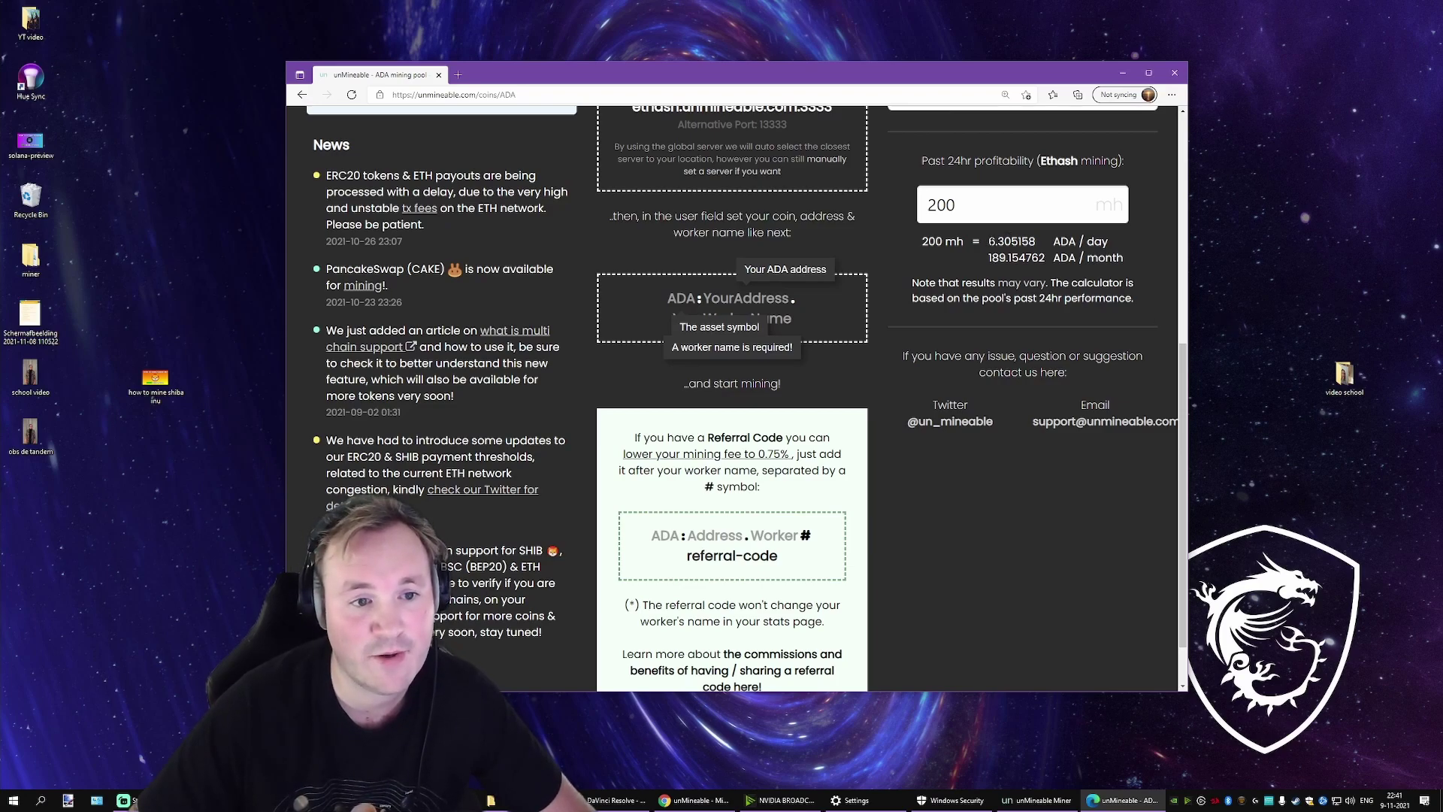
{"action": "left_click_drag", "start_coordinate": [987, 241], "coordinate": [1056, 241]}
{"action": "left_click", "coordinate": [1133, 242]}
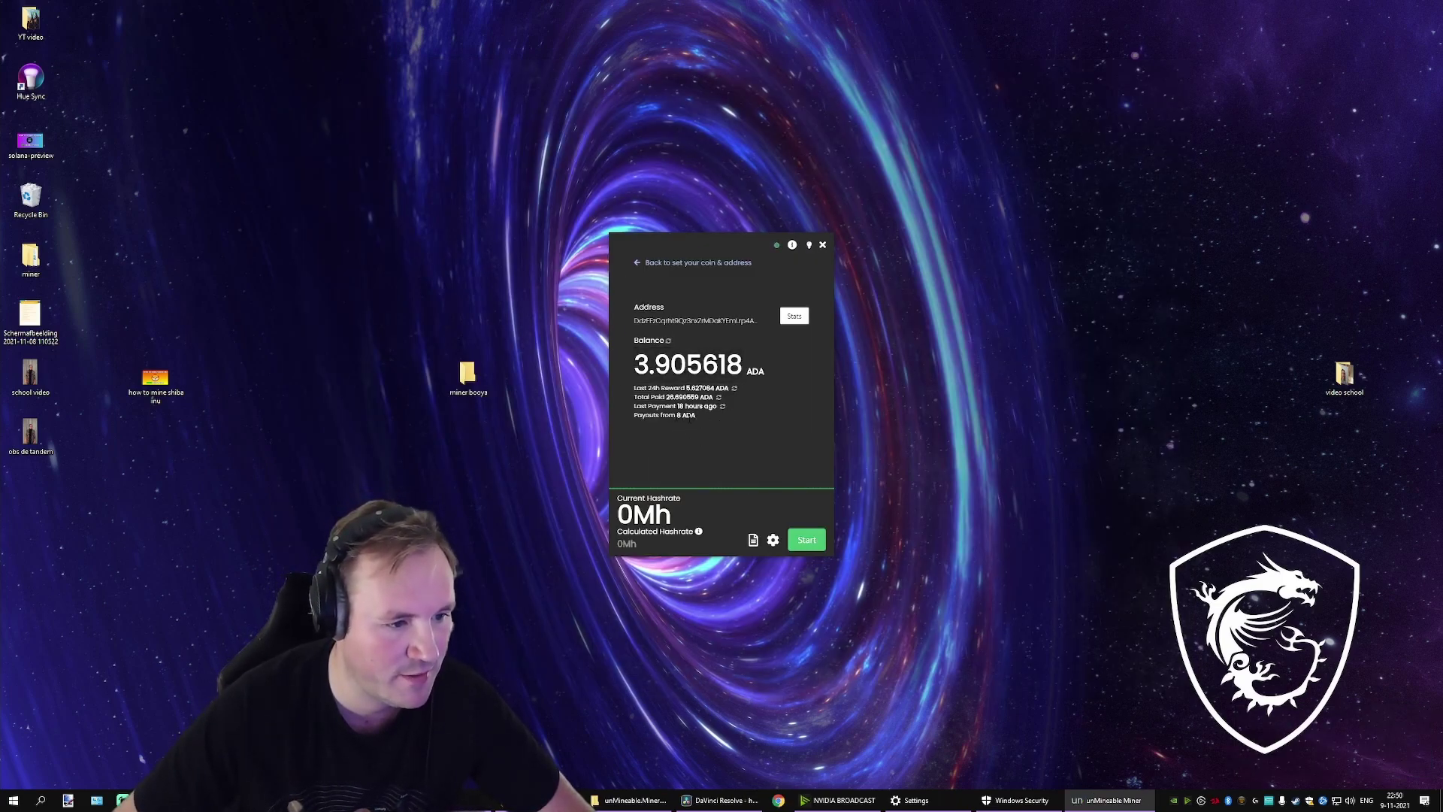
Step: Open the miner address's ADA stats page (3.905618 ADA pending), switching Auto pay on and back off
{"action": "left_click", "coordinate": [696, 320]}
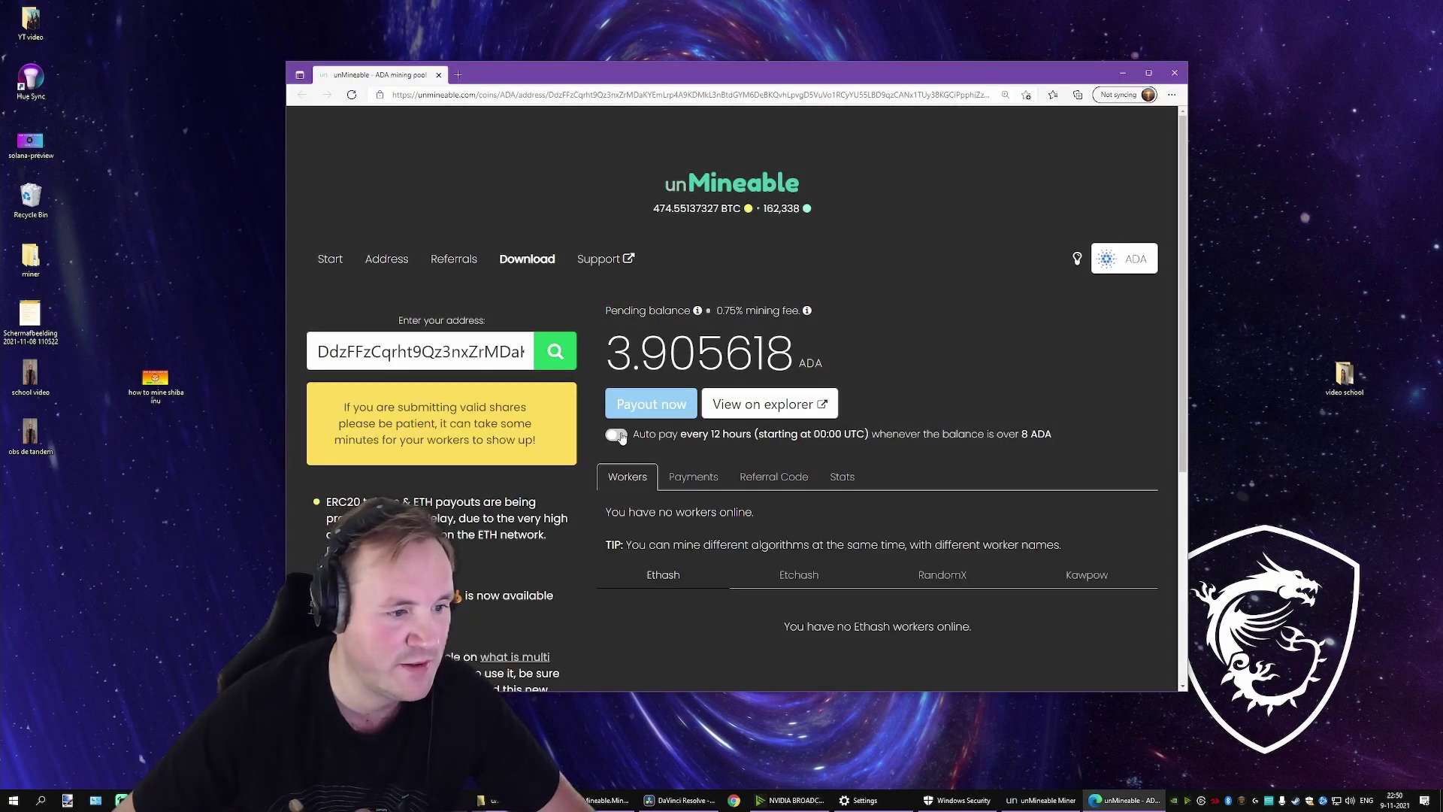
{"action": "left_click", "coordinate": [616, 434]}
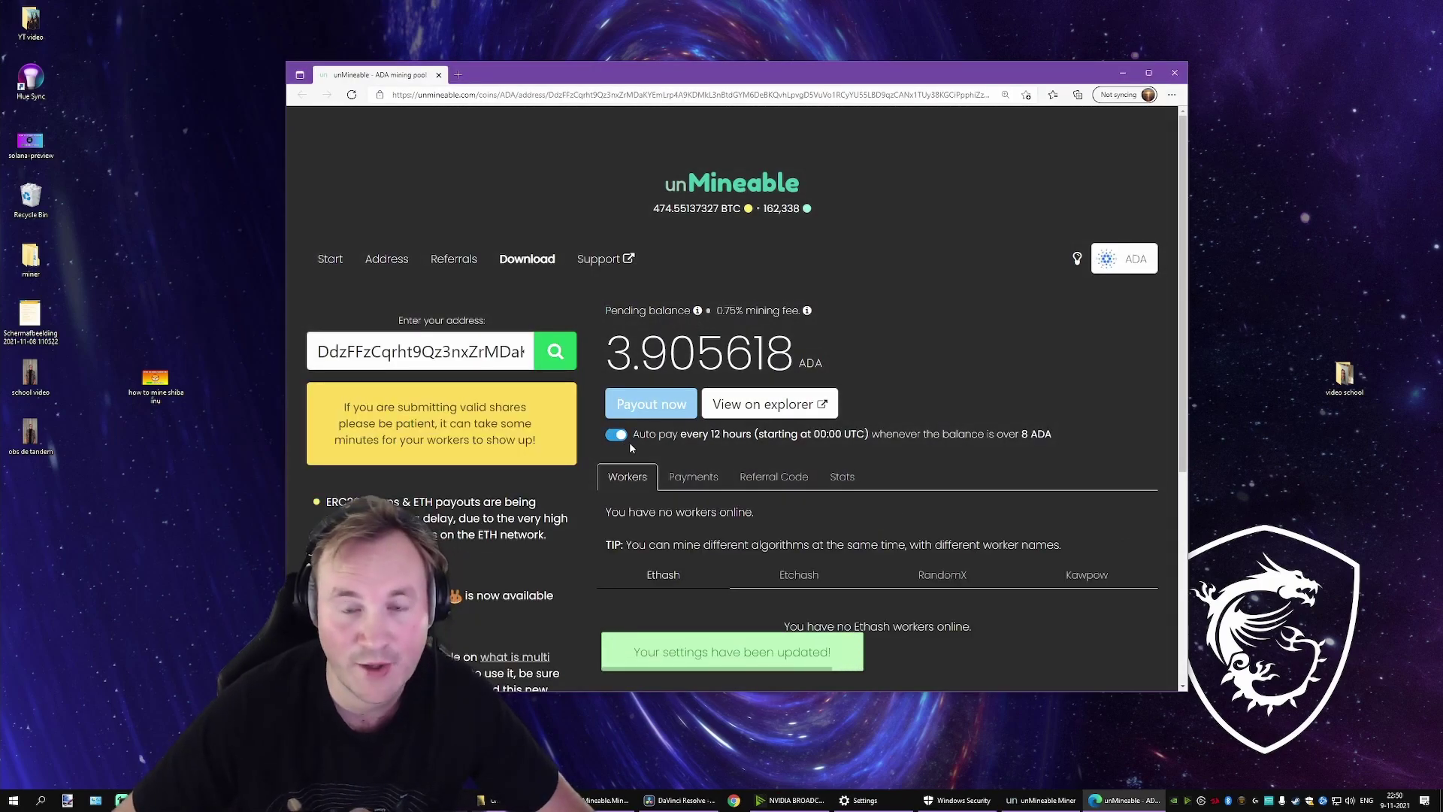
{"action": "left_click", "coordinate": [617, 435]}
{"action": "mouse_move", "coordinate": [668, 406]}
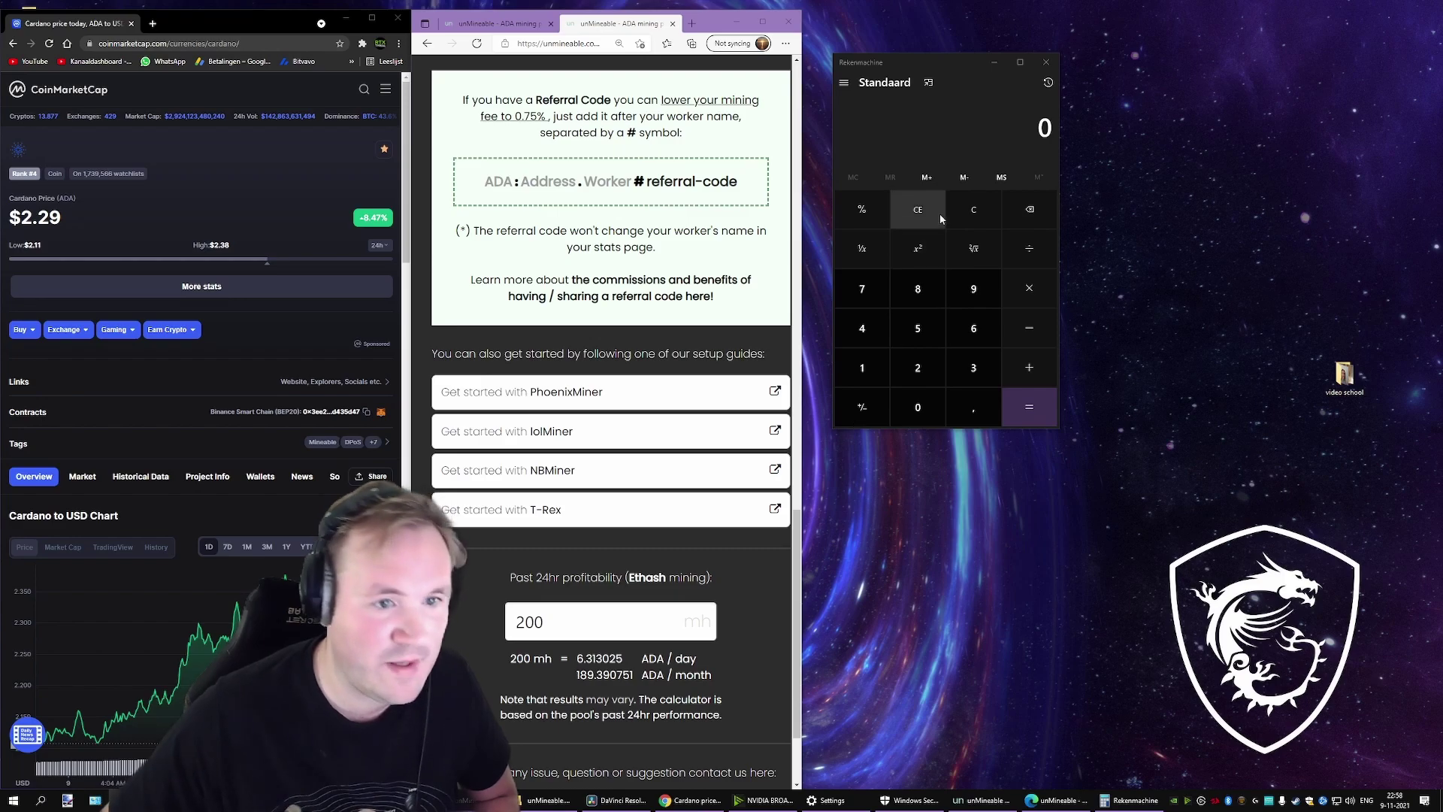
Step: Calculate 189 × 2,29 in Calculator to get 432,81 as the monthly dollar estimate
{"action": "left_click", "coordinate": [1038, 132]}
{"action": "type", "text": "1"}
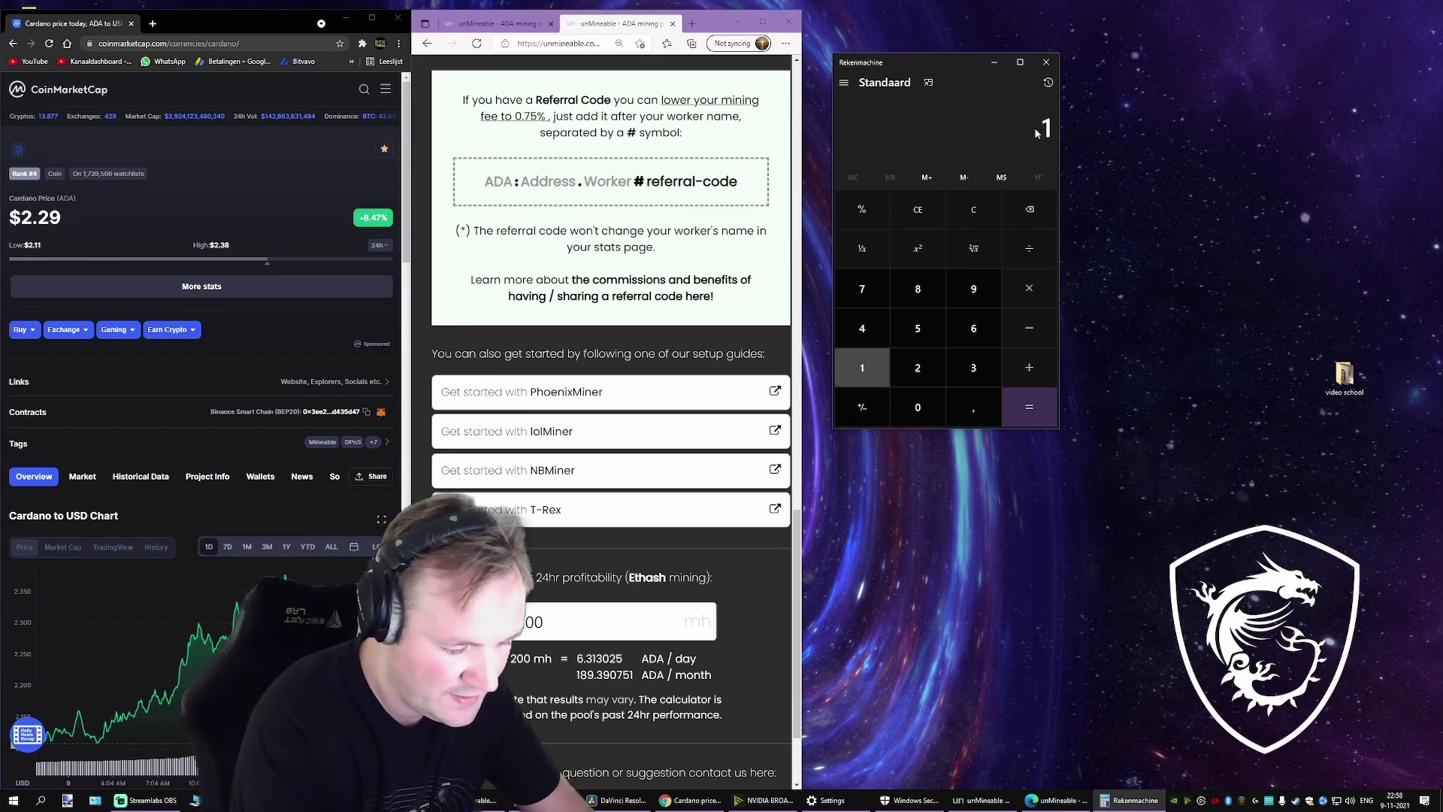
{"action": "type", "text": "89"}
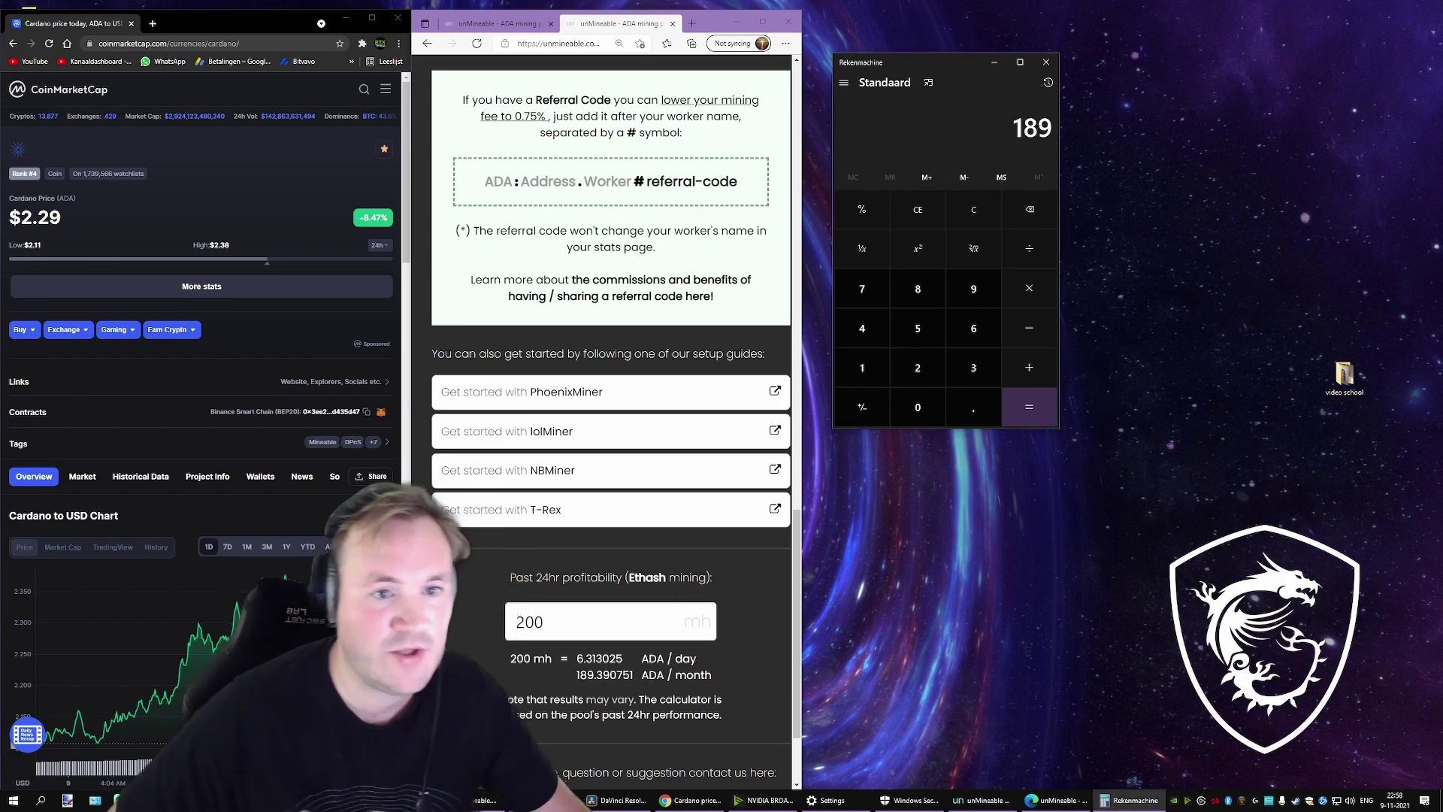
{"action": "left_click", "coordinate": [1041, 289]}
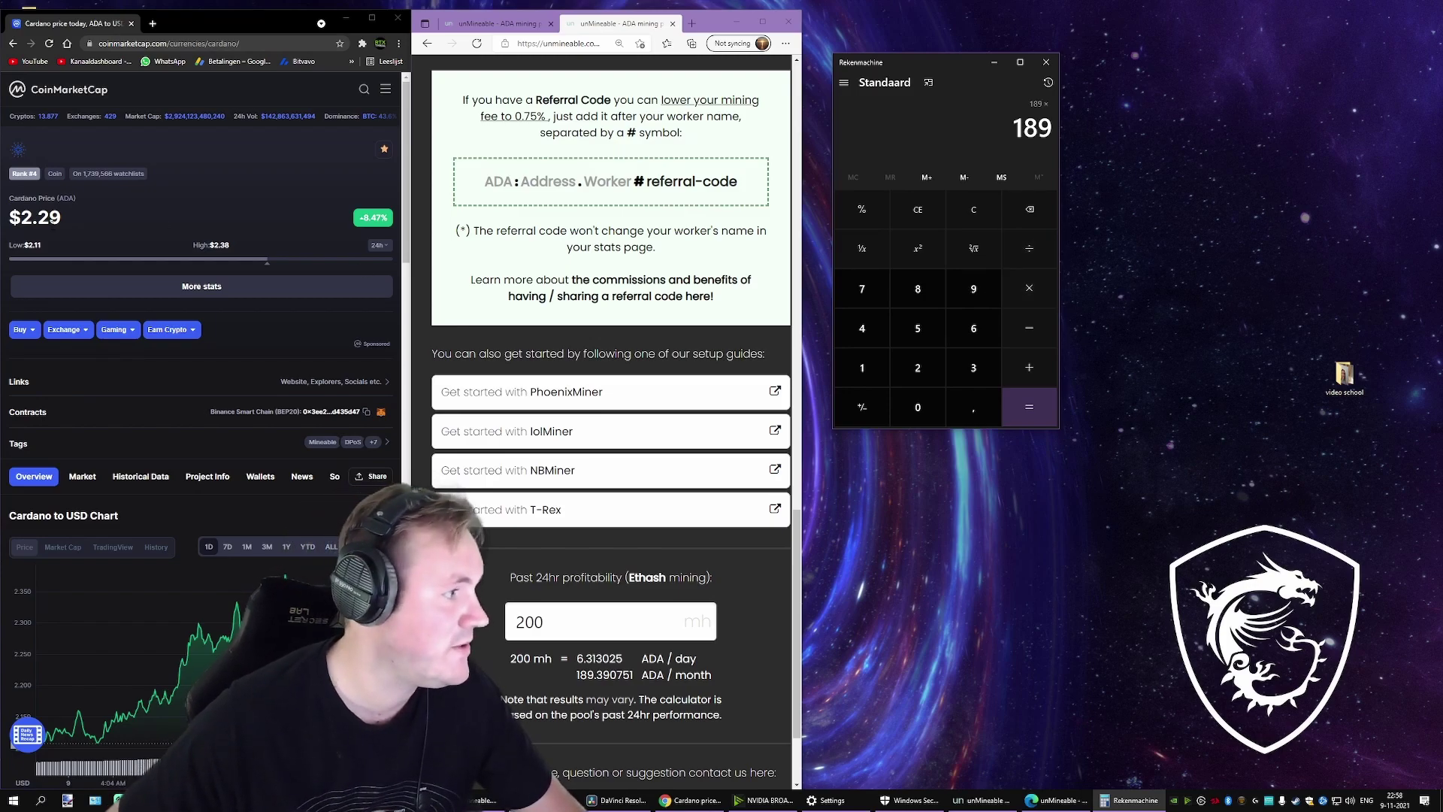
{"action": "type", "text": "2"}
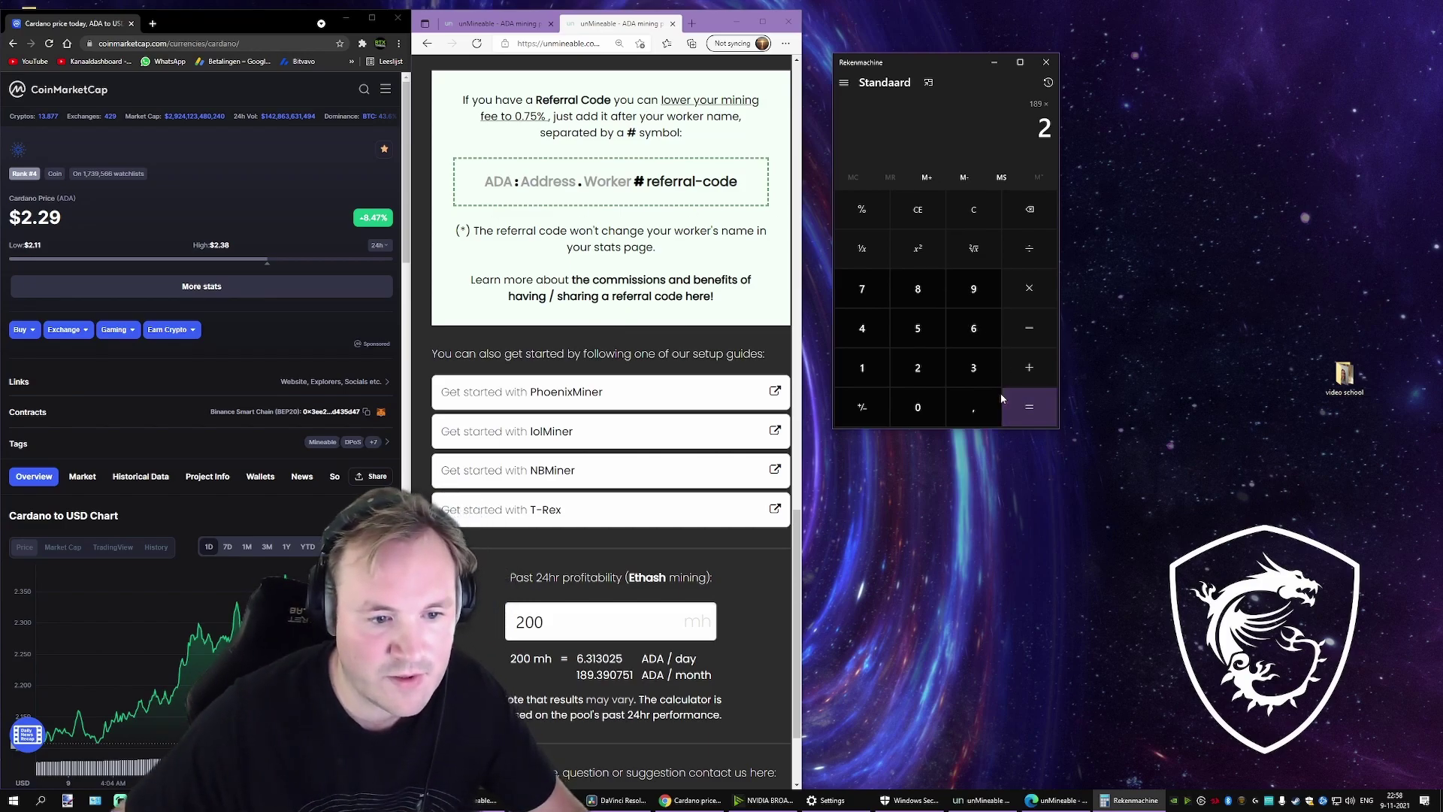
{"action": "left_click", "coordinate": [973, 407]}
{"action": "left_click", "coordinate": [918, 367]}
{"action": "left_click", "coordinate": [974, 289]}
{"action": "left_click", "coordinate": [1039, 406]}
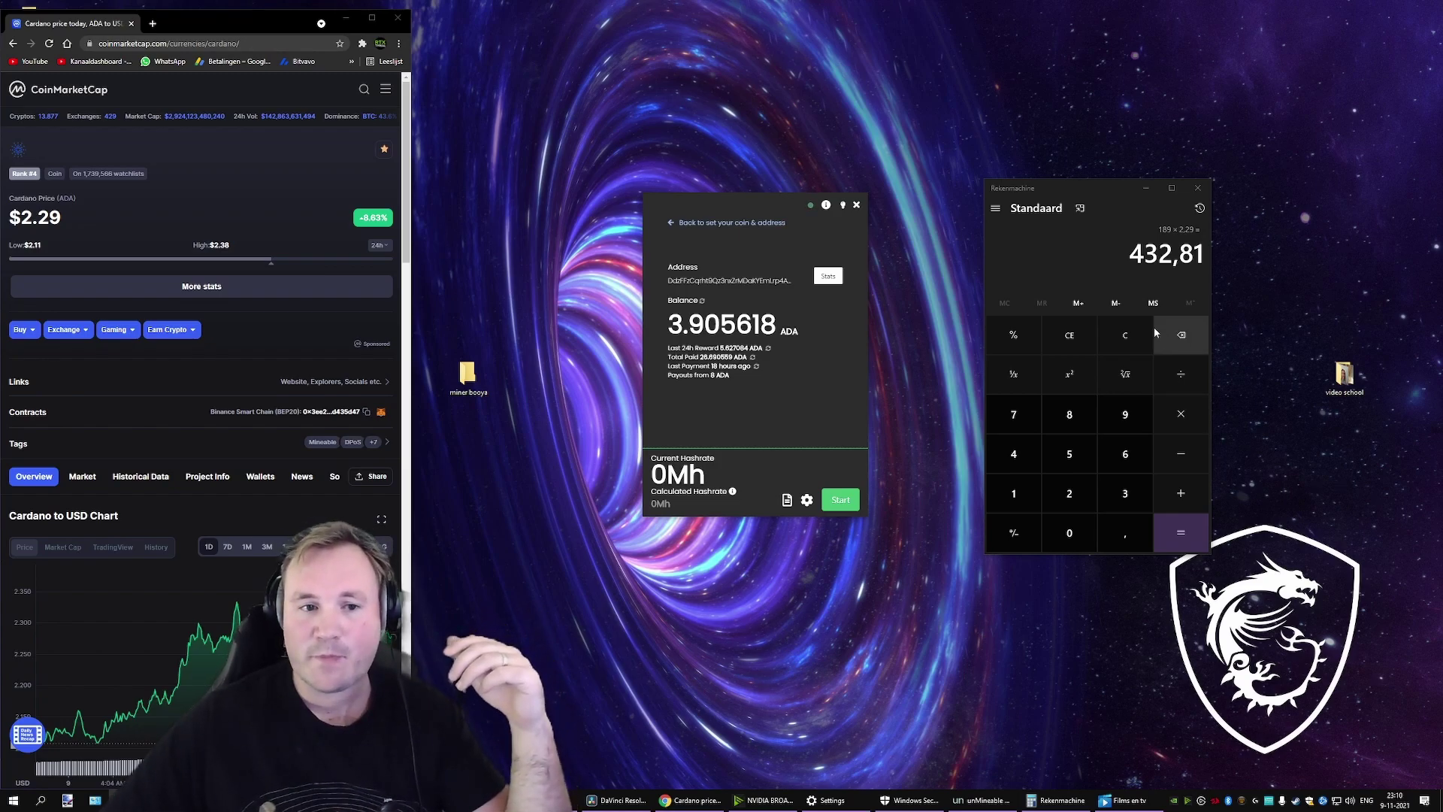
Step: Copy the 432,81 result from Calculator to the clipboard
{"action": "left_click", "coordinate": [1102, 188]}
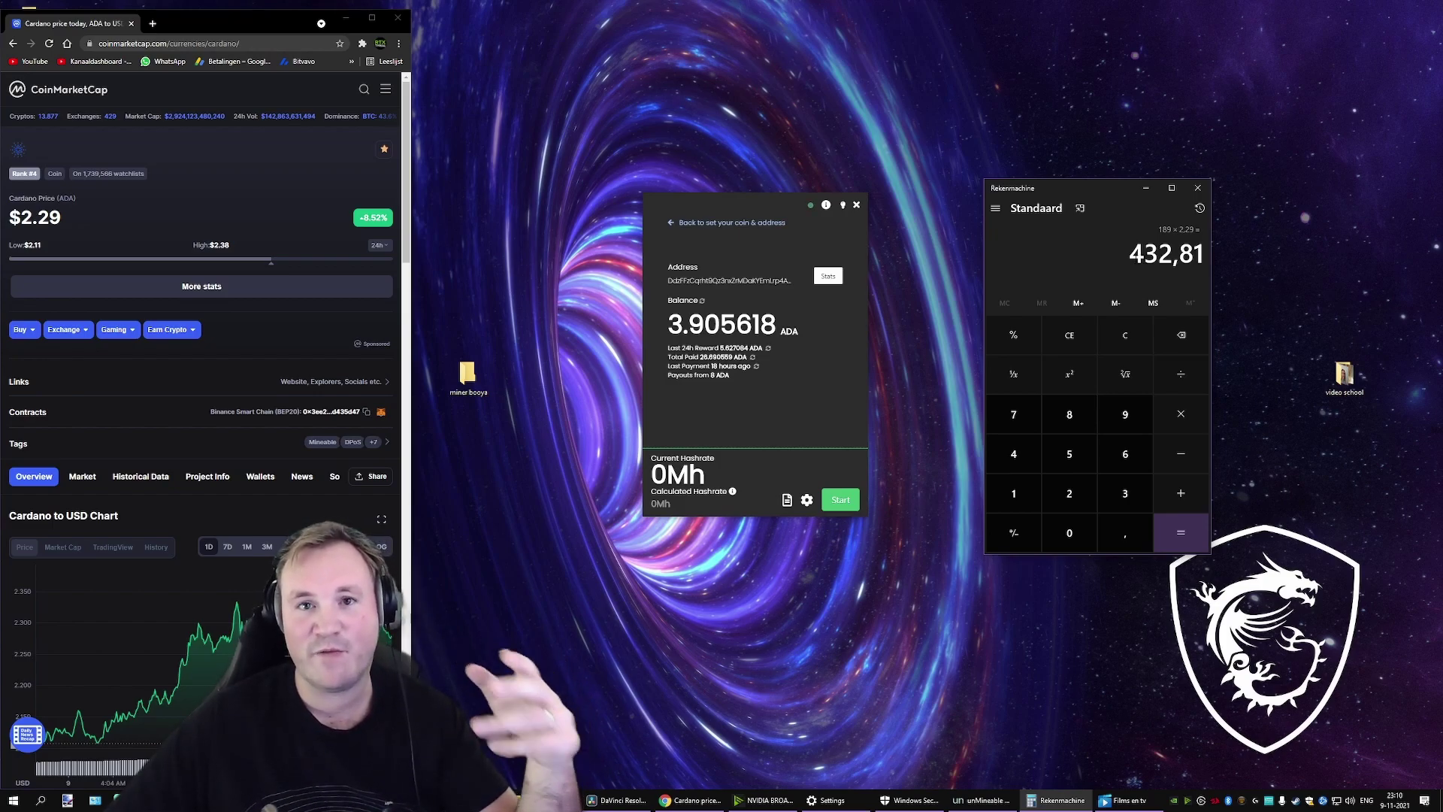
{"action": "key", "text": "ctrl+c"}
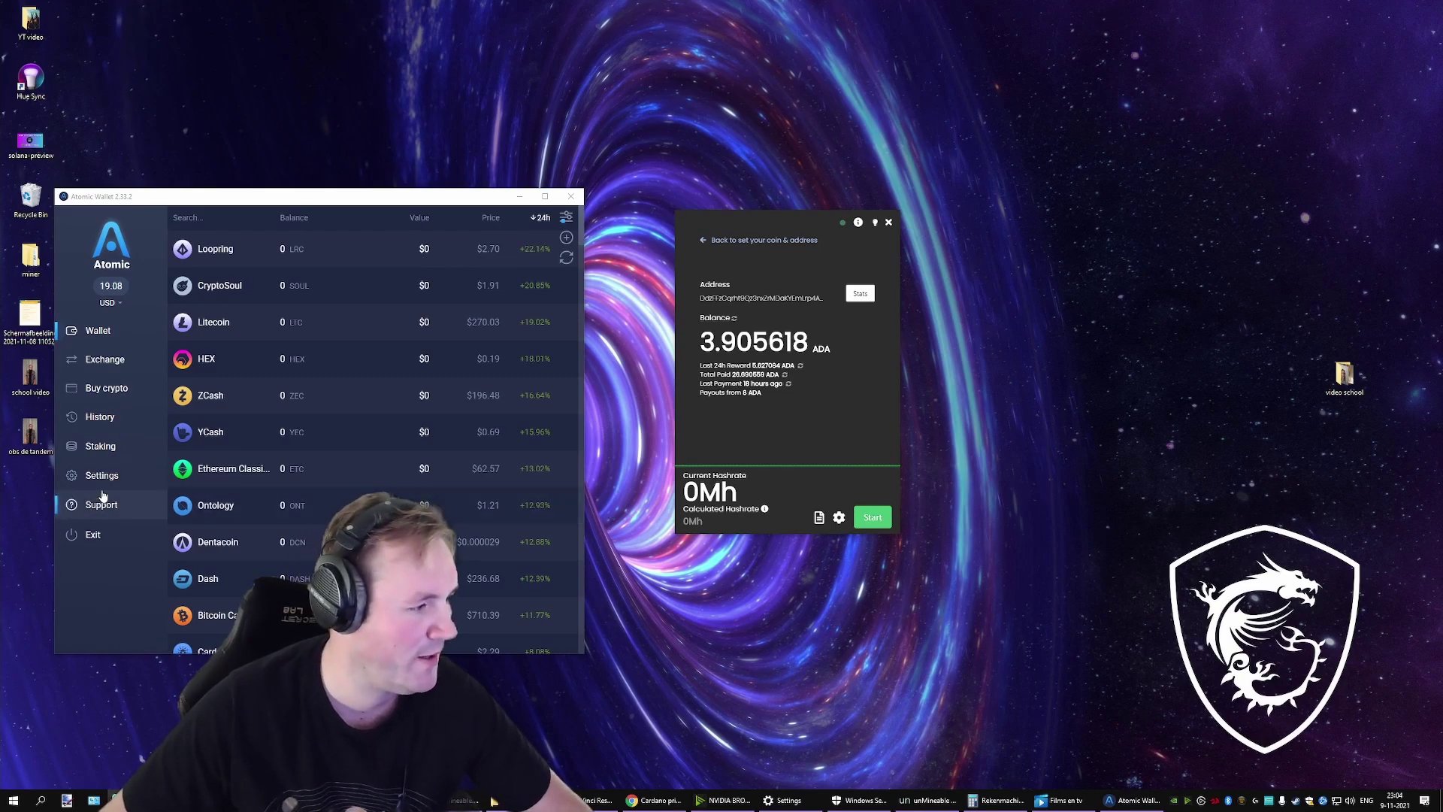
Step: Show Cardano's staking page in Atomic Wallet: +5% yearly yield, 0 ADA available and rewards
{"action": "left_click", "coordinate": [102, 447]}
{"action": "left_click", "coordinate": [221, 319]}
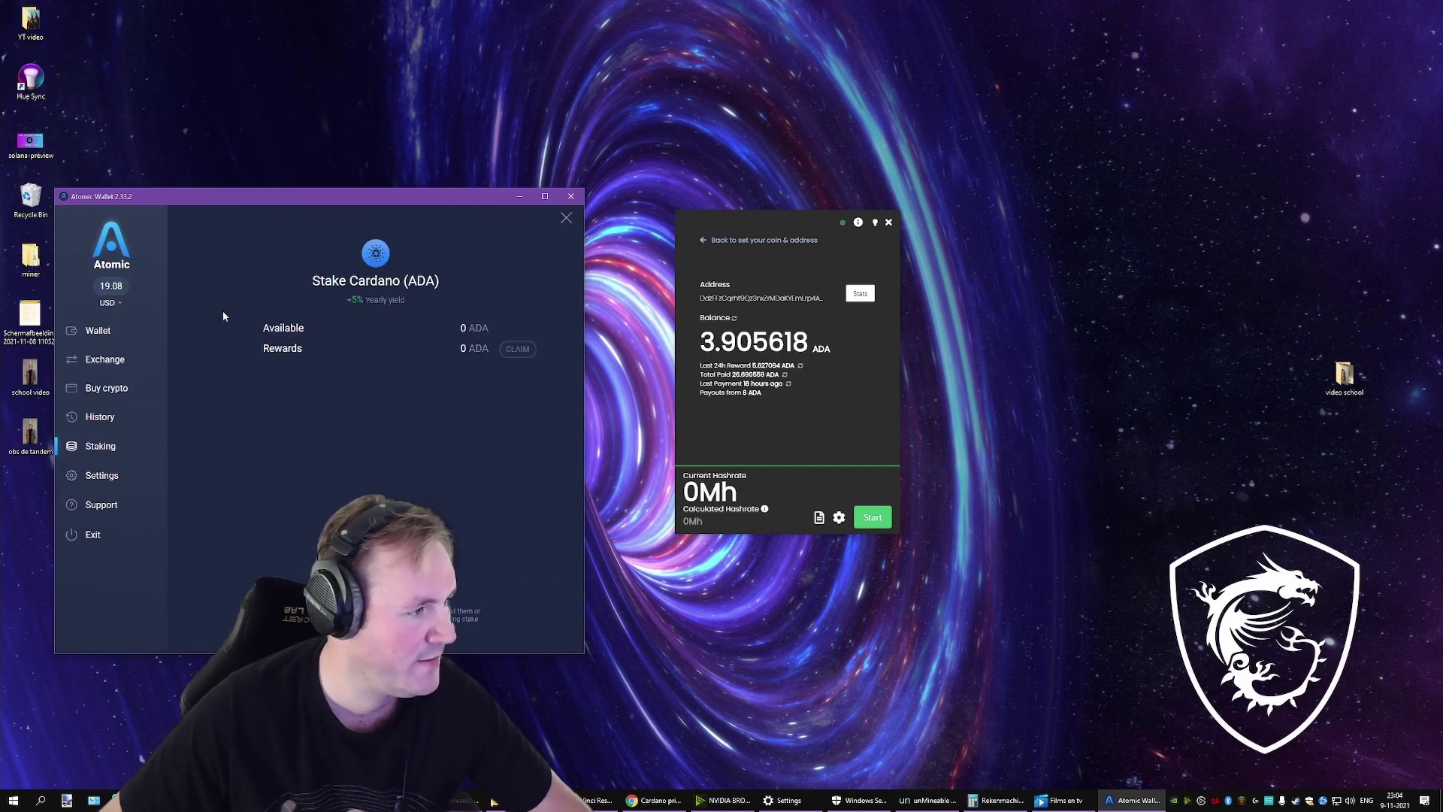